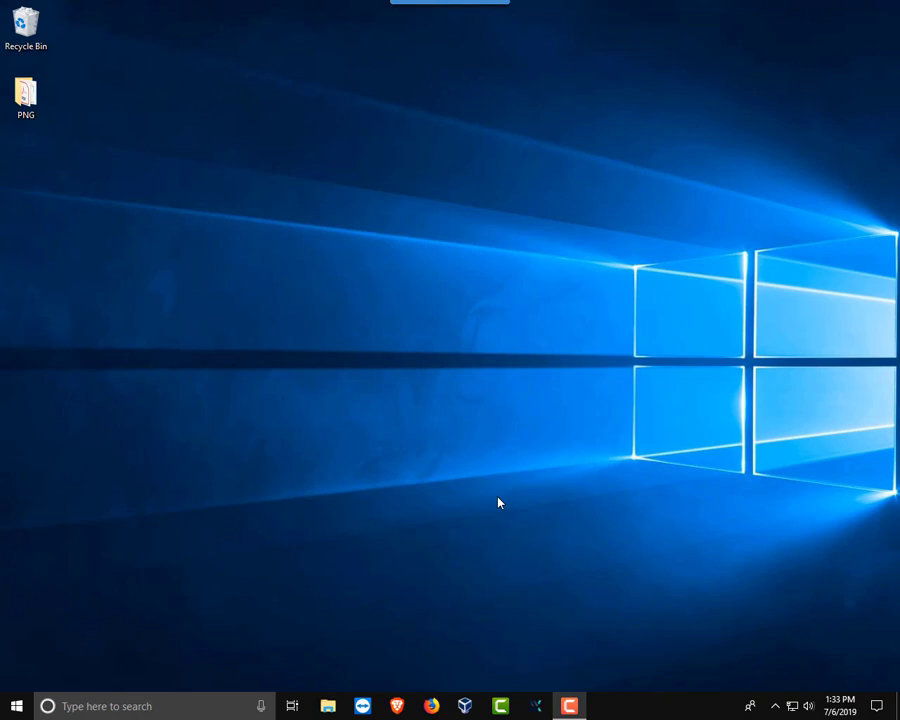
left_click(431, 706)
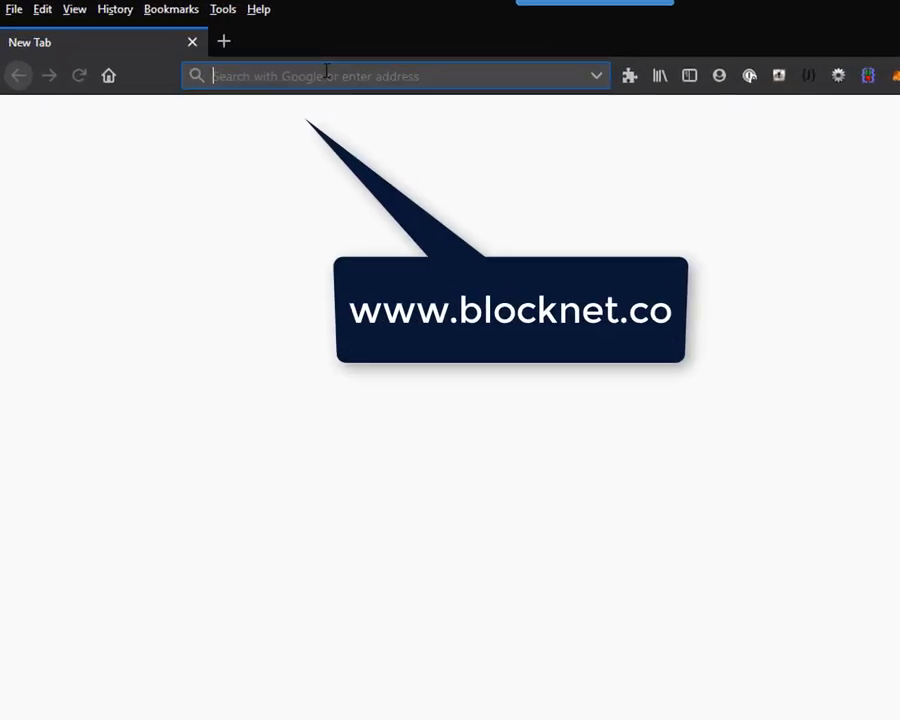
type("w")
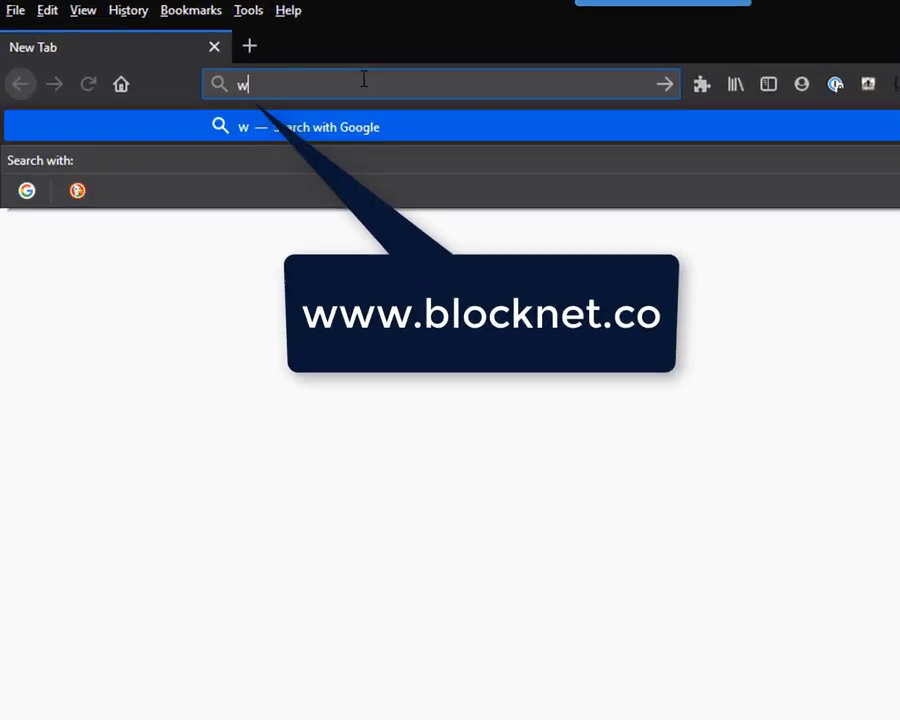
type("ww.blo")
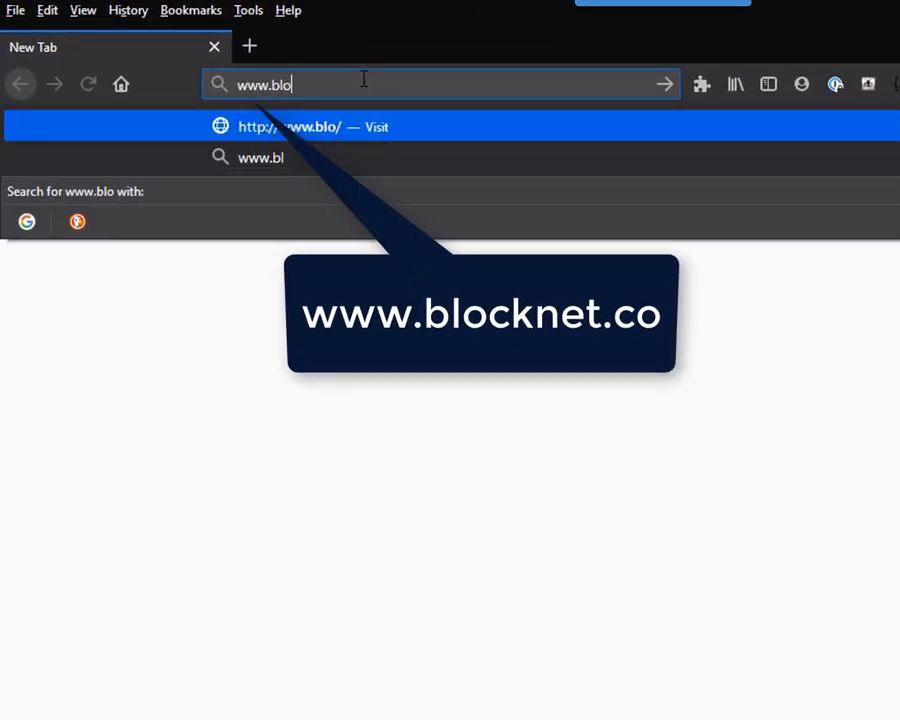
type("cknet.co")
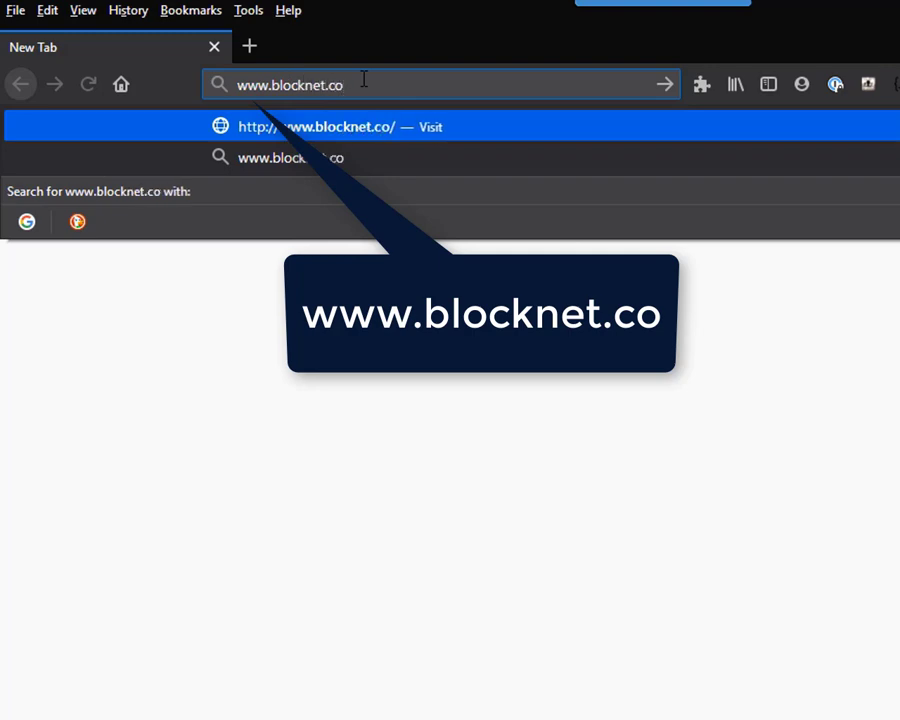
key("Return")
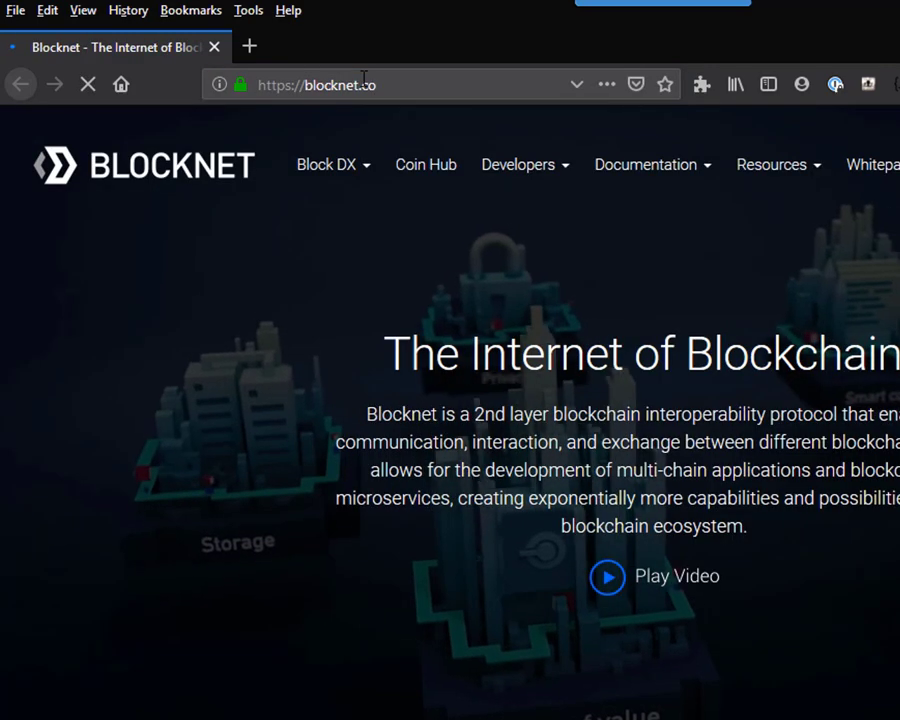
- From the Blocknet site, go to the project's GitHub page and open the blocknet-blockchain-bootstrap repository
left_click(555, 175)
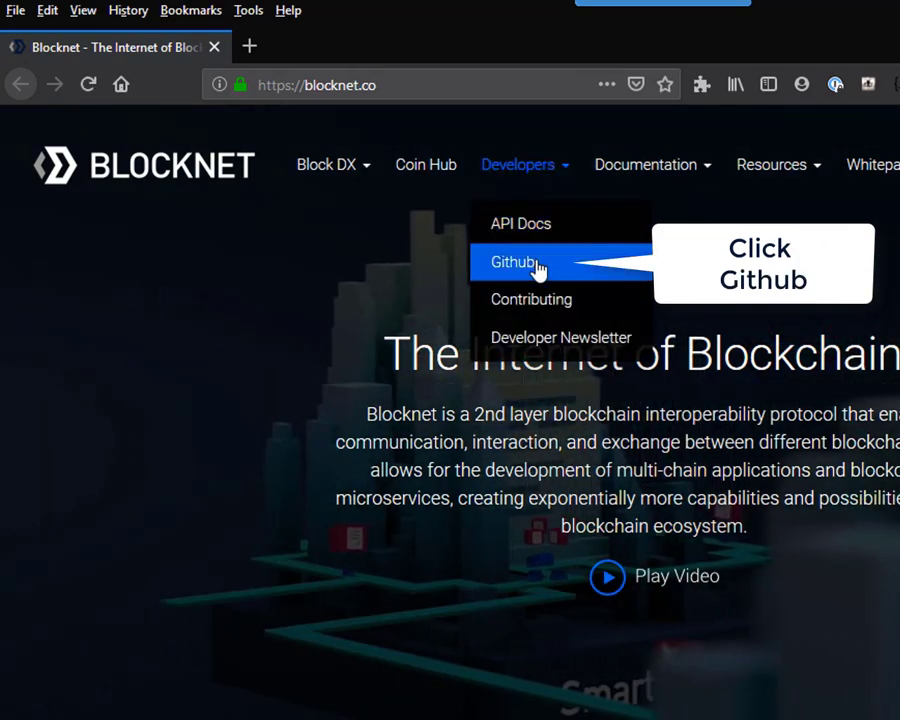
left_click(538, 267)
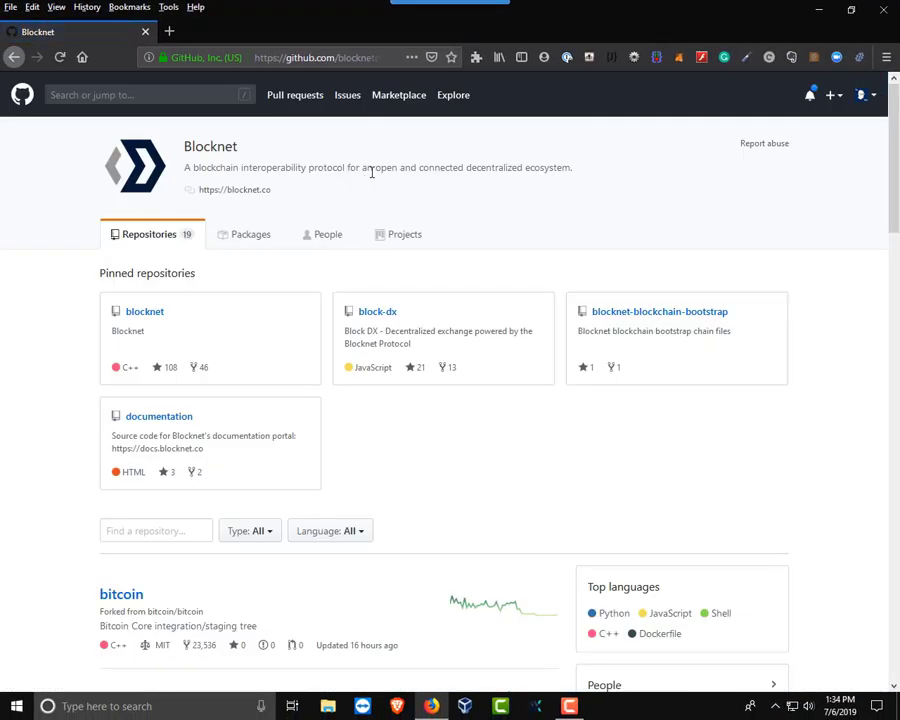
scroll(492, 189, "down", 2)
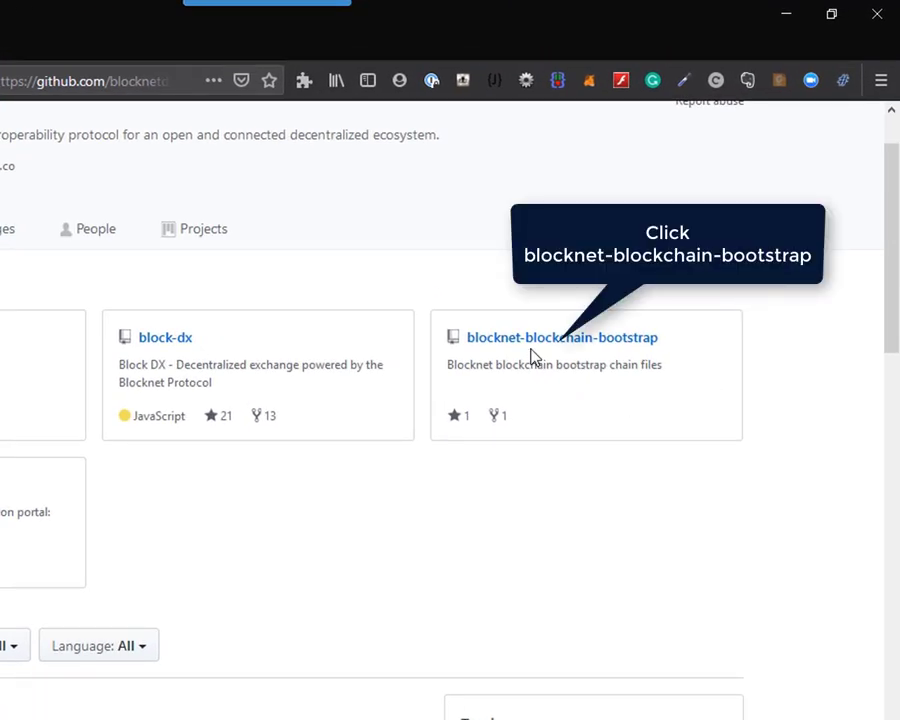
left_click(577, 338)
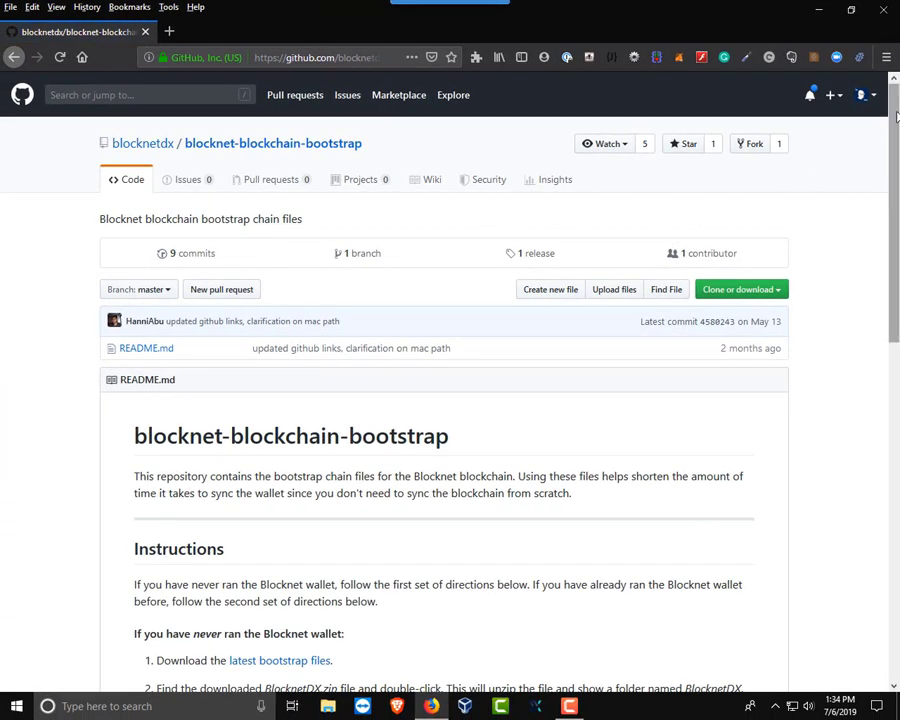
- Download the latest bootstrap files linked for existing wallet users, save BlocknetDX.zip to the desktop, and close the browser when the download completes
left_click_drag(896, 120, 898, 353)
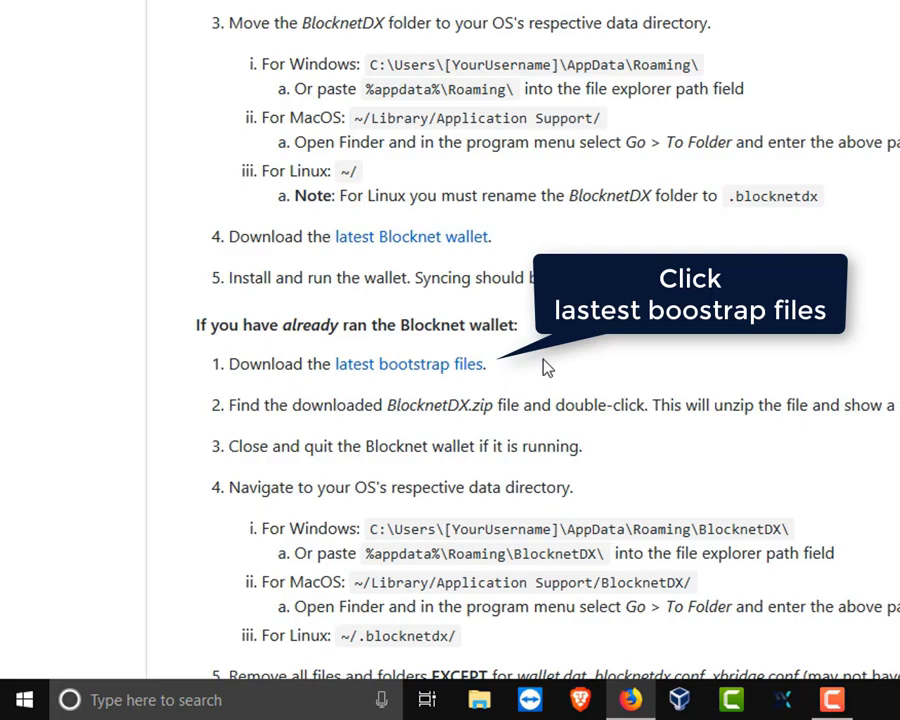
left_click(398, 376)
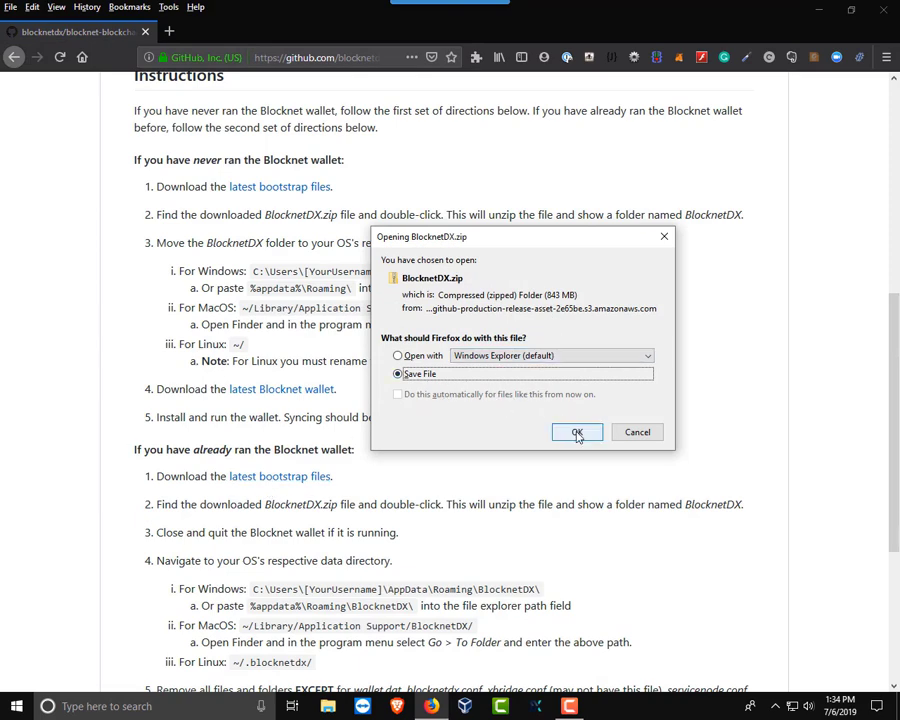
left_click(577, 434)
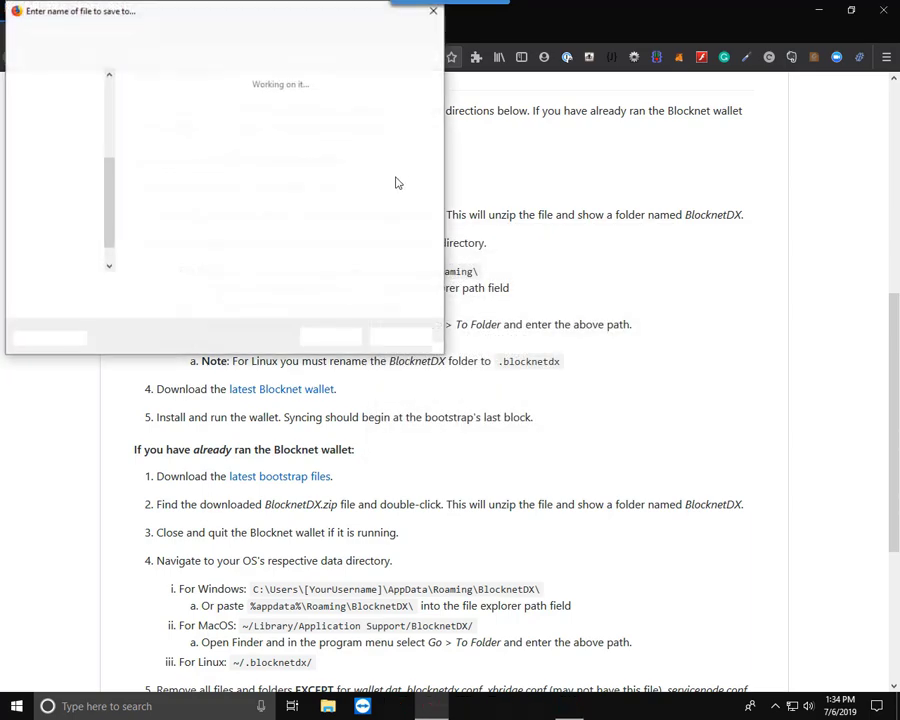
left_click(331, 337)
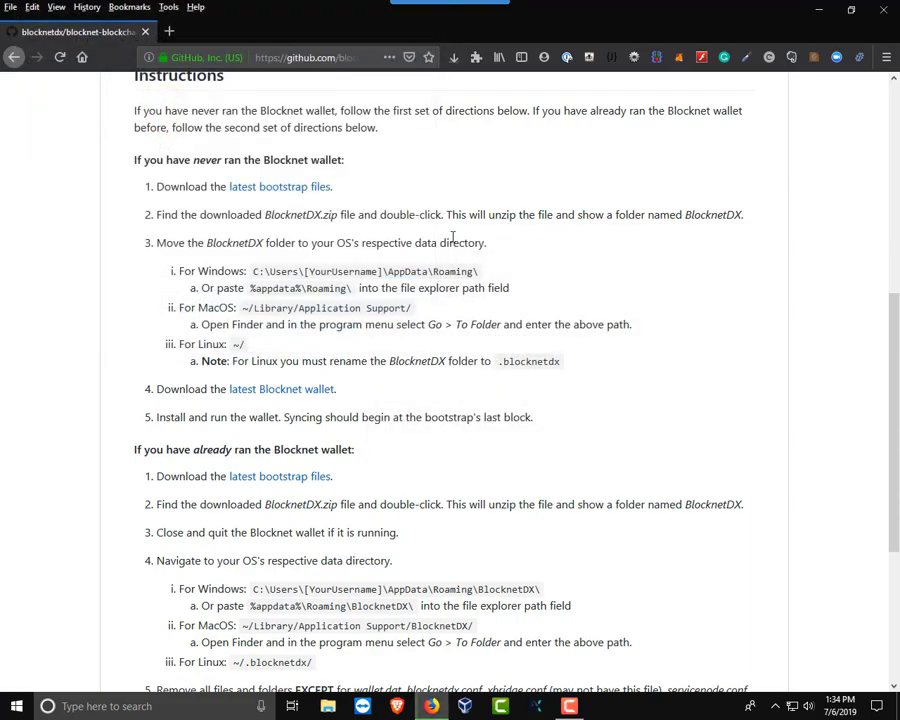
left_click(454, 57)
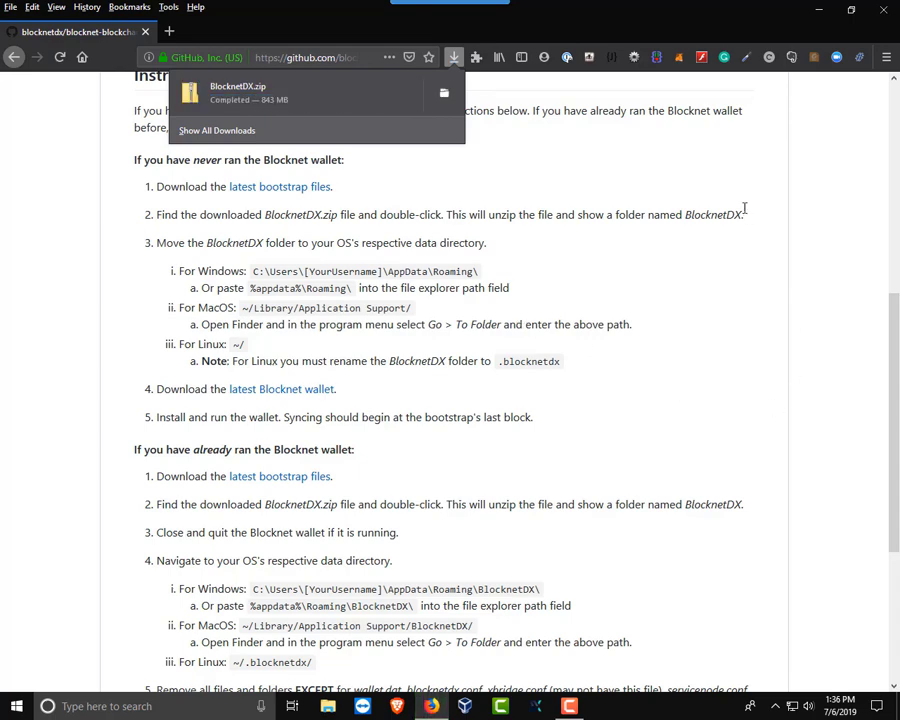
left_click(888, 16)
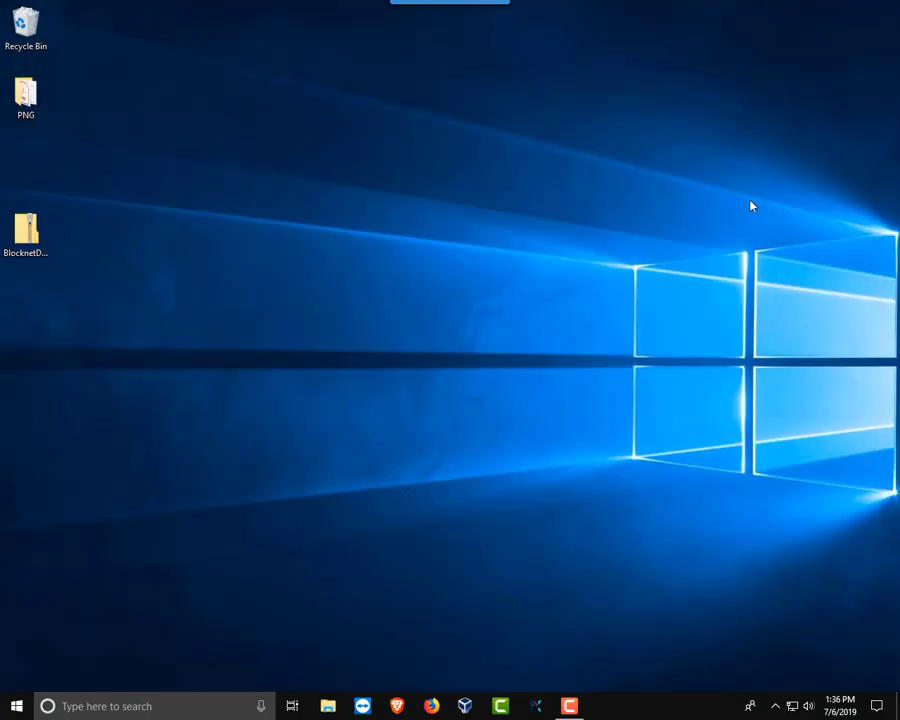
- Extract BlocknetDX.zip into a BlocknetDX folder on the desktop and open the BlocknetDX subfolder inside it
left_click_drag(33, 235, 413, 272)
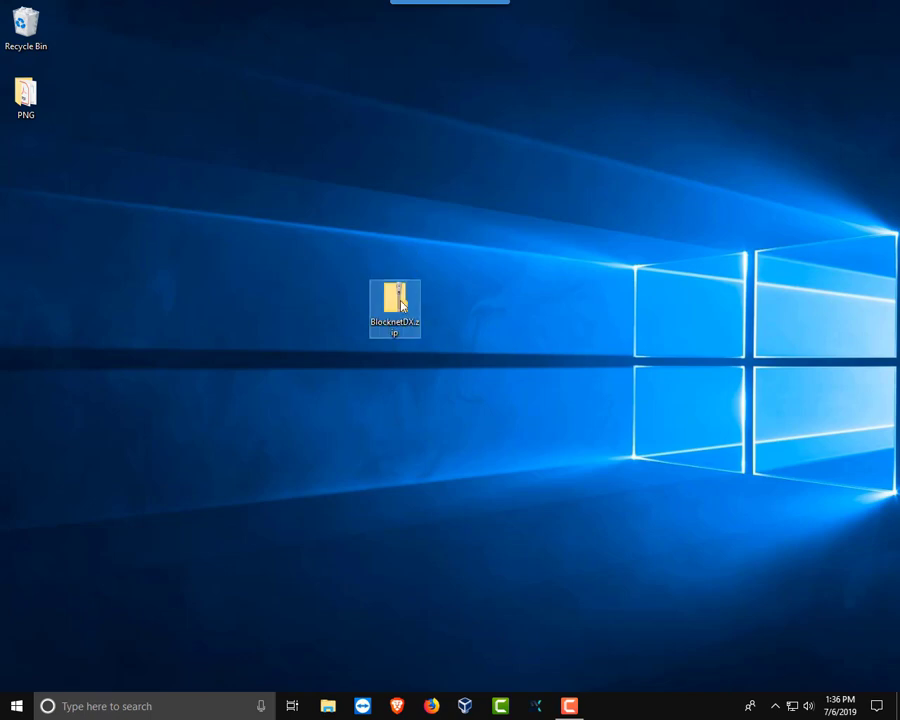
right_click(401, 305)
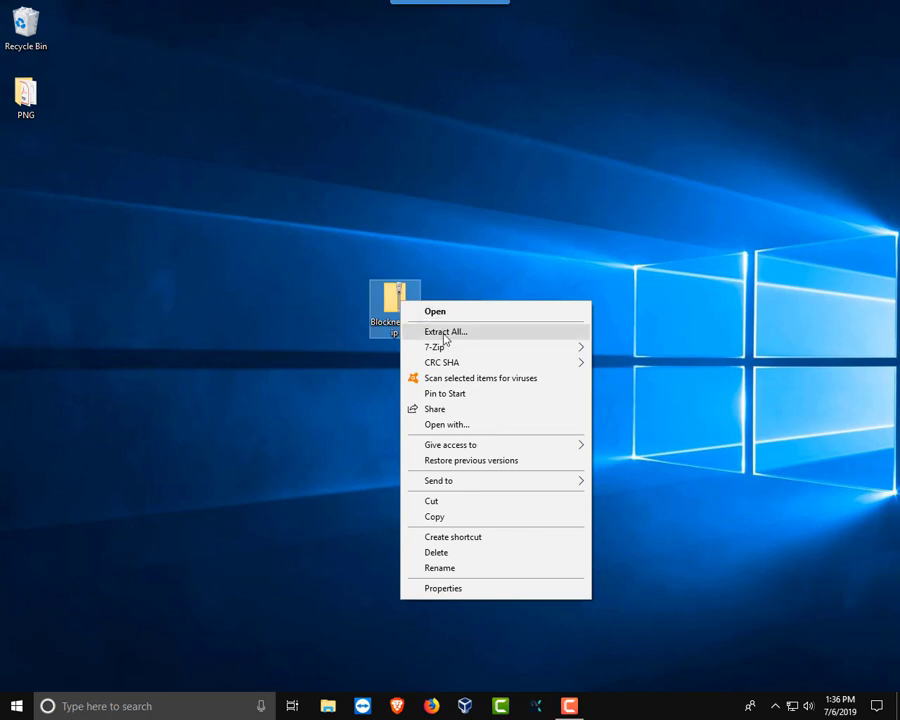
left_click(445, 333)
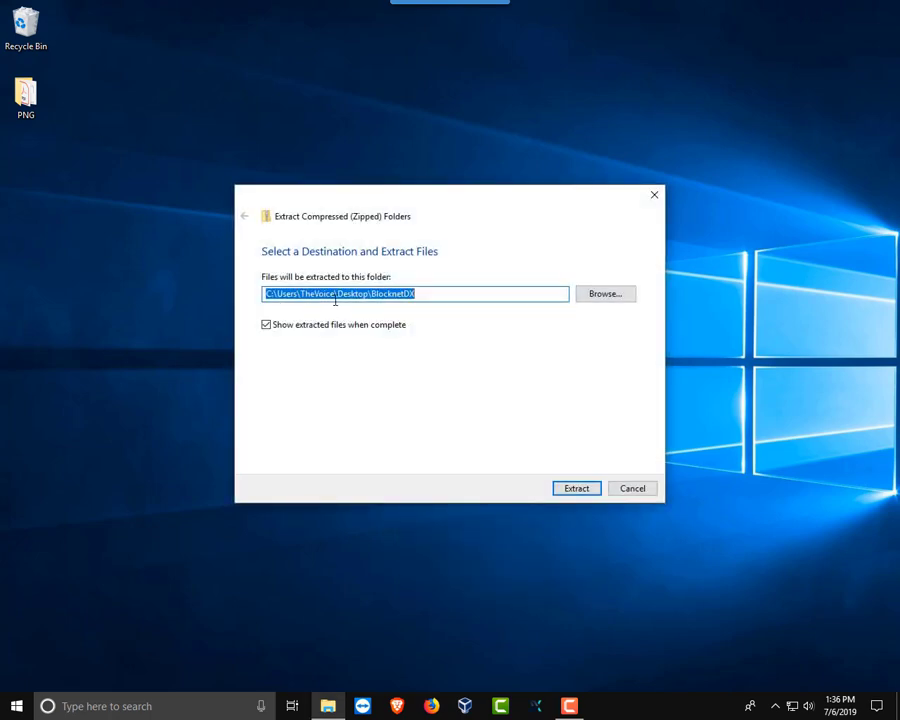
left_click(588, 488)
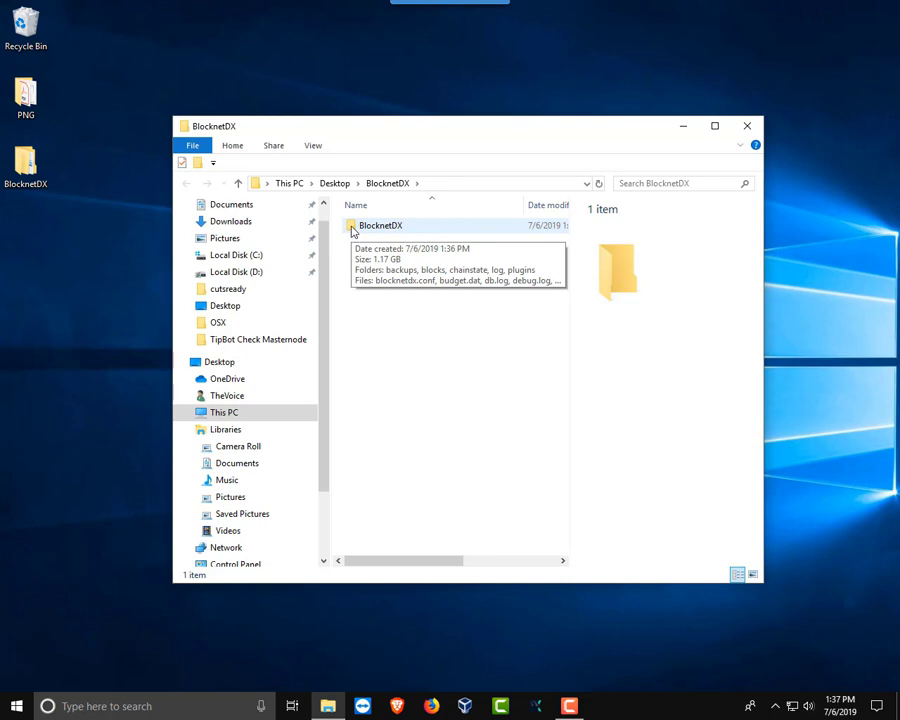
left_click(358, 228)
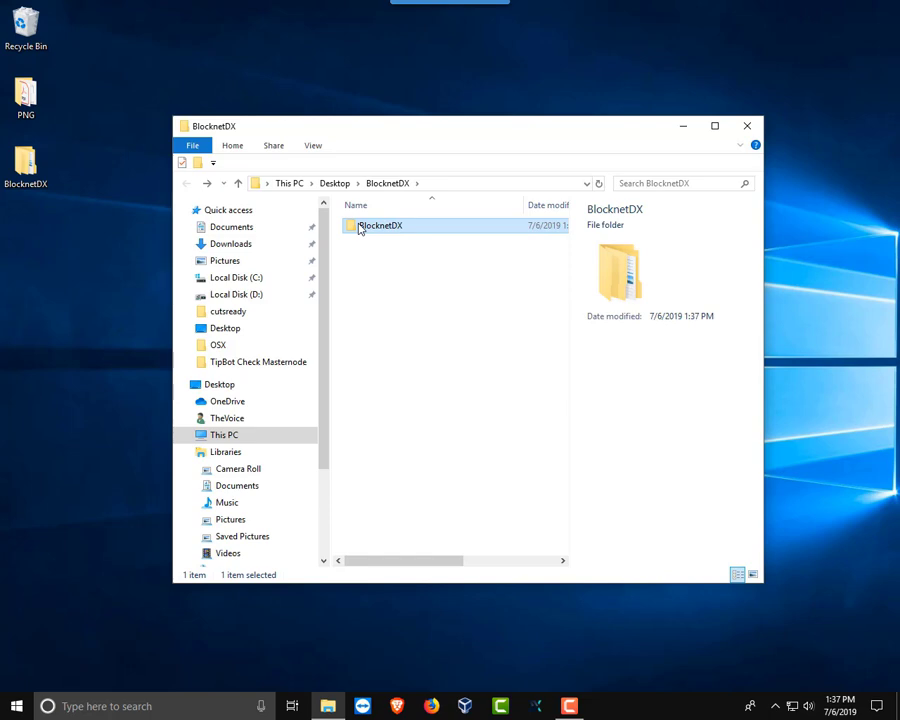
double_click(358, 228)
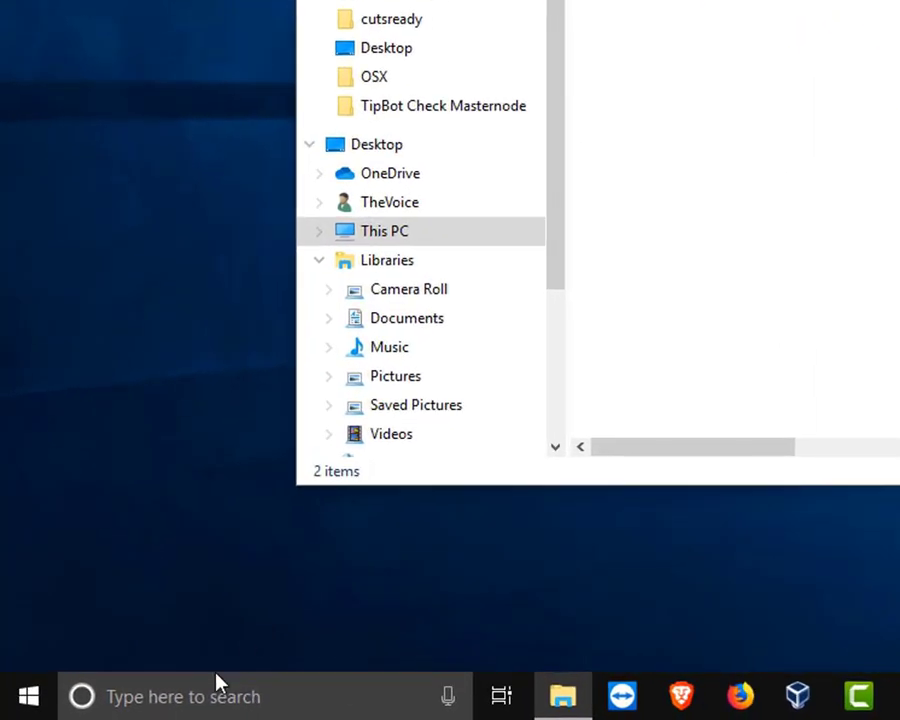
- Open the AppData Roaming folder by running a Windows search for %appdata%
left_click(191, 700)
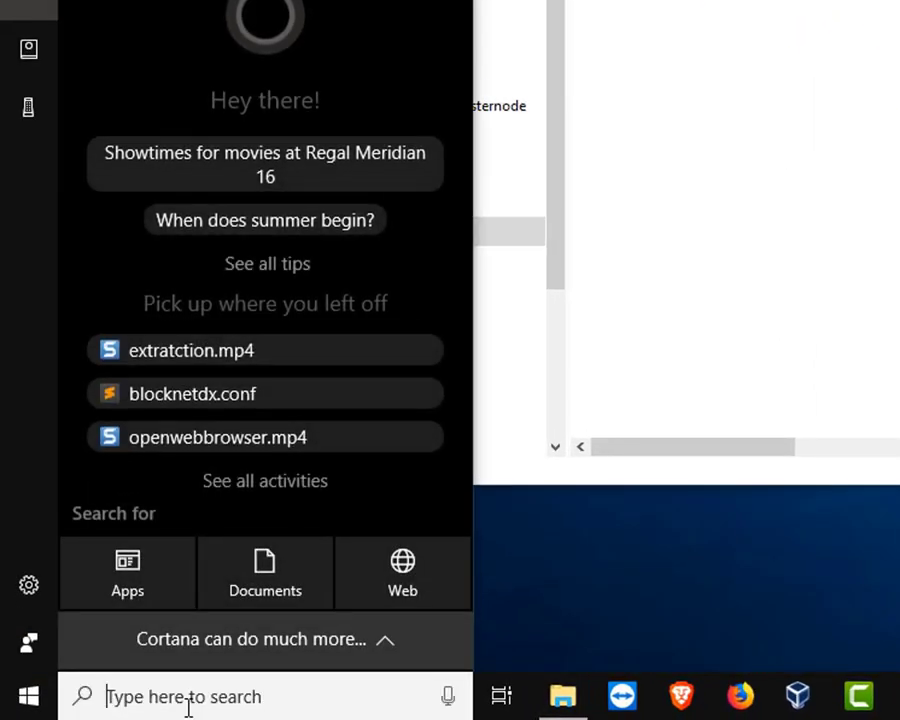
type("%")
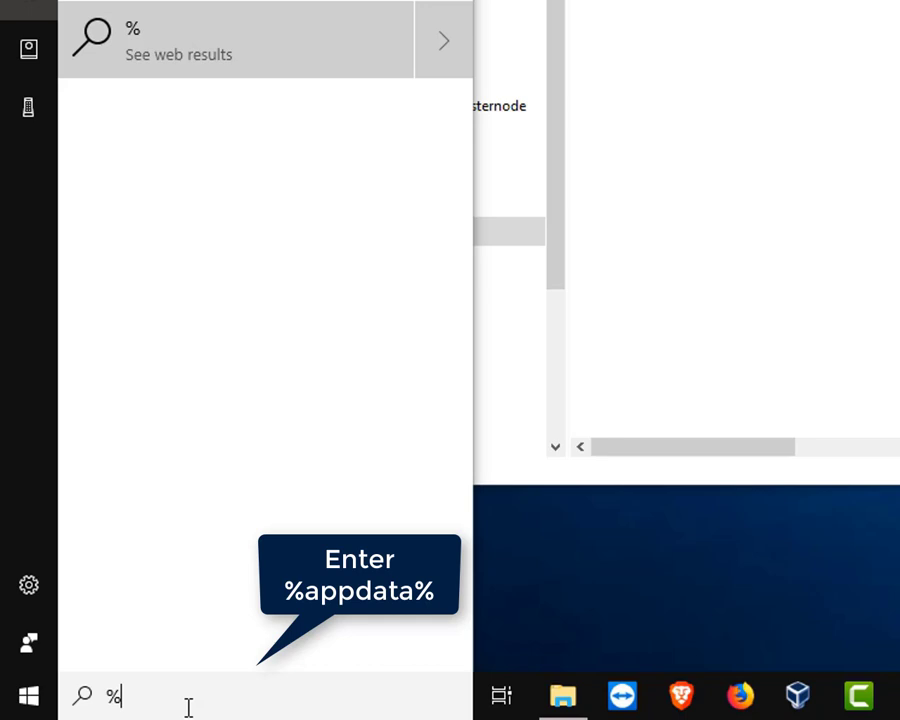
type("app")
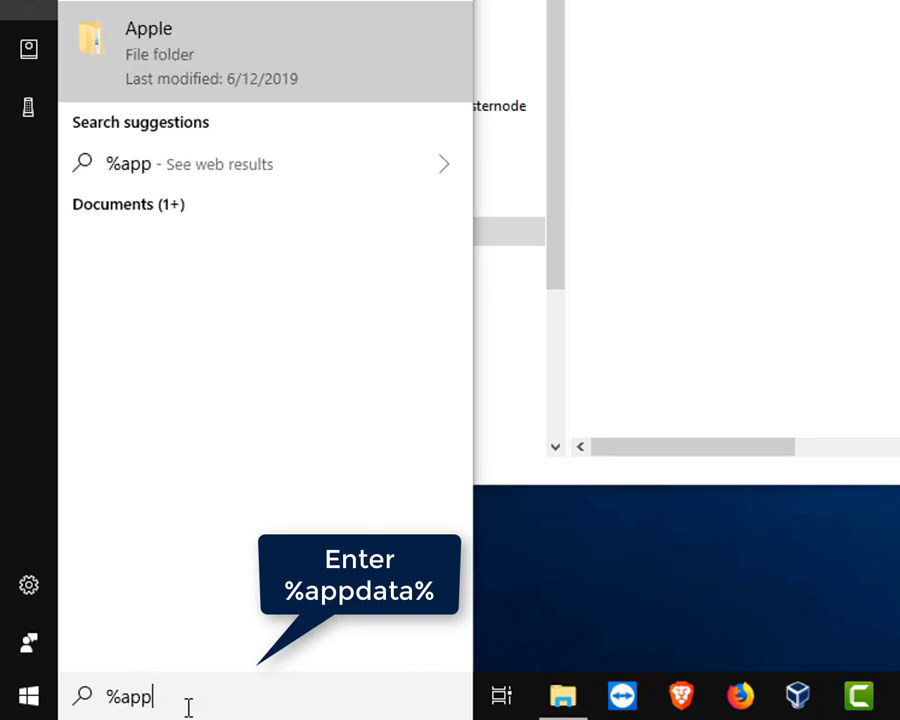
type("data")
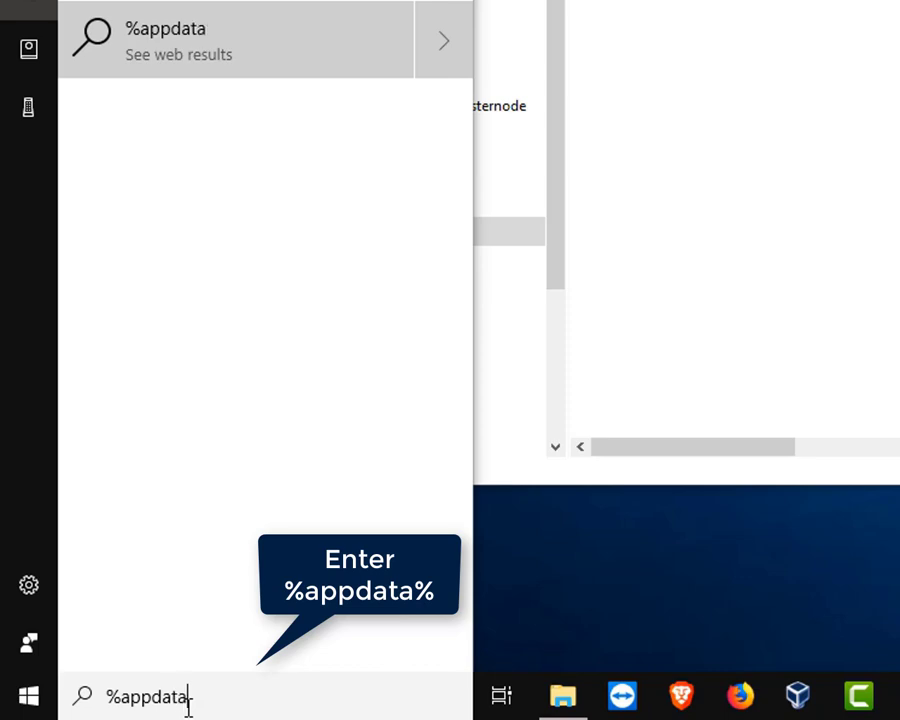
type("%")
key("Return")
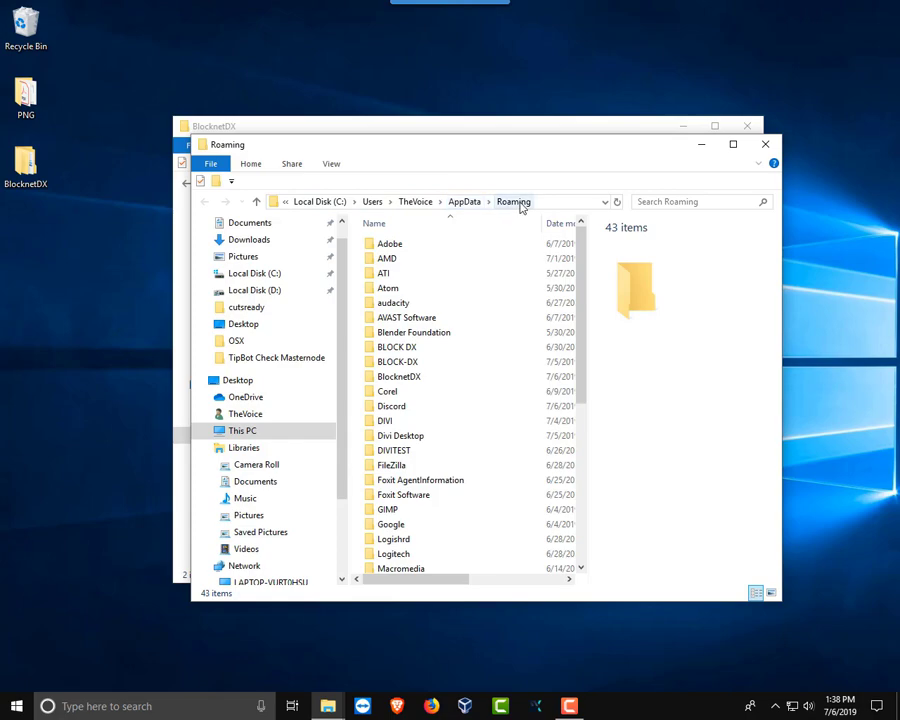
- Back up the BlocknetDX folder from Roaming by copying it to Documents
left_click(405, 377)
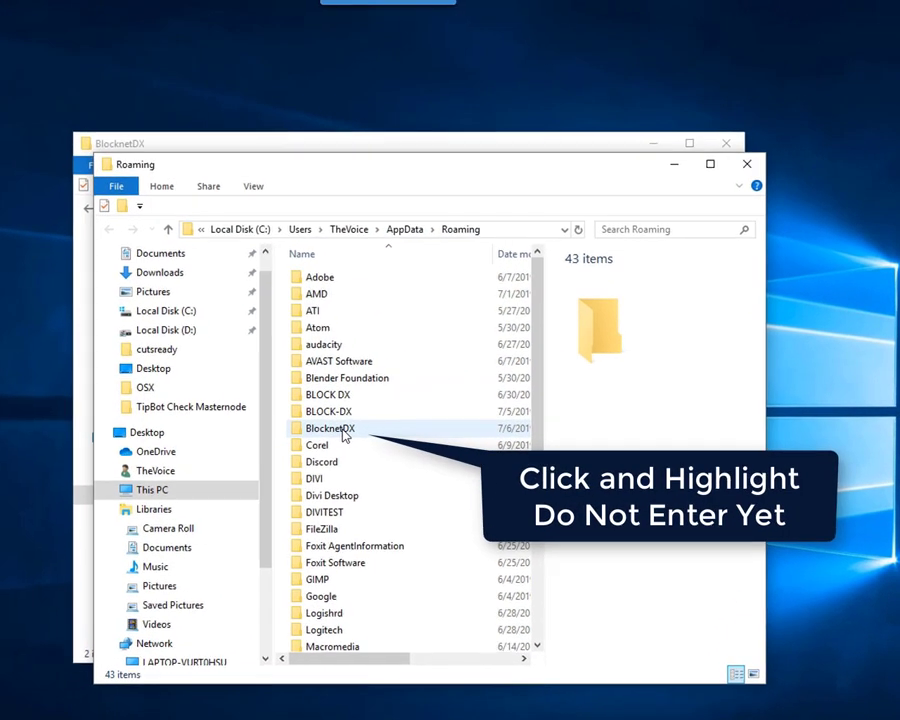
left_click(343, 432)
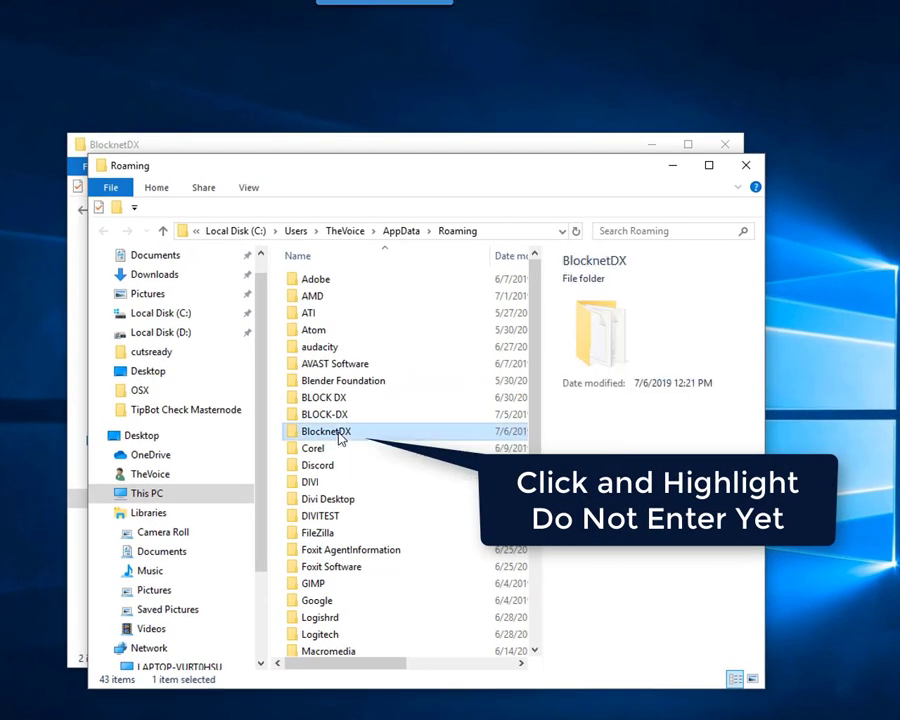
left_click(156, 188)
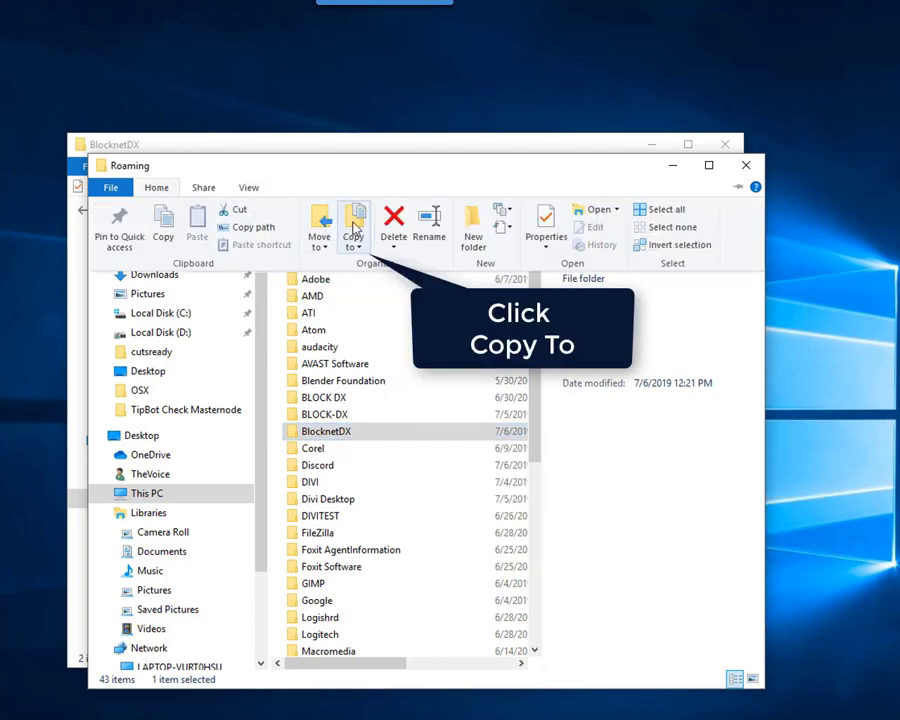
left_click(358, 225)
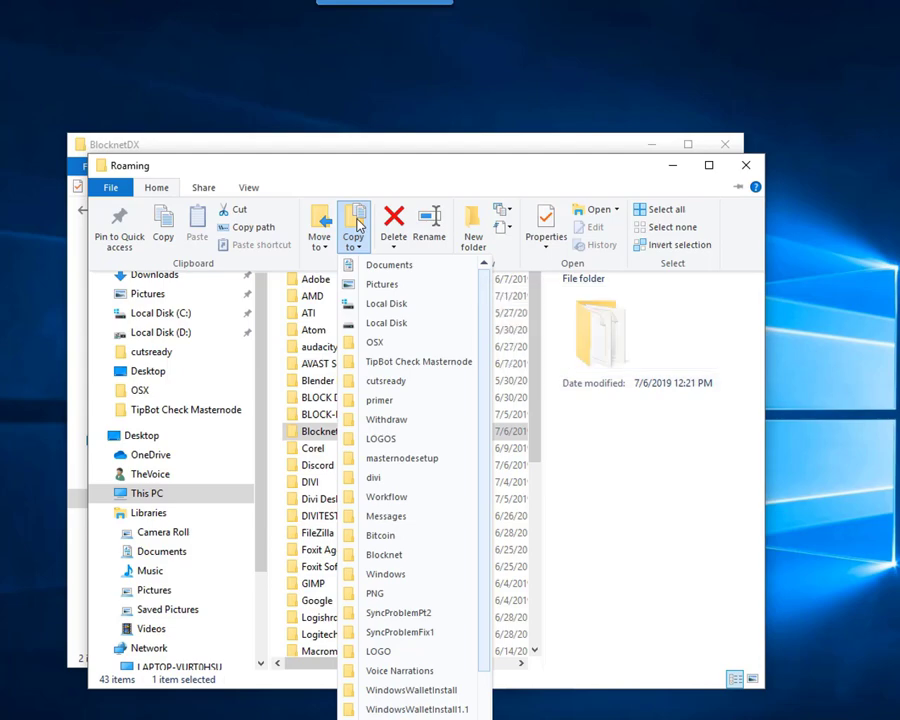
left_click(371, 264)
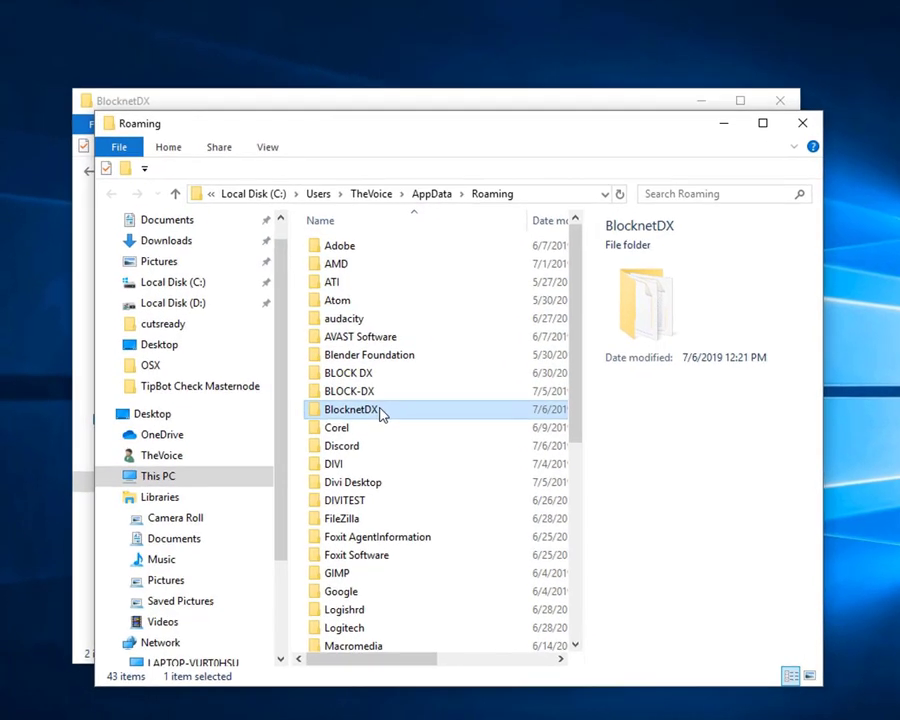
- Open the BlocknetDX data folder in Roaming, locate wallet.dat, and look inside the backups folder
double_click(356, 431)
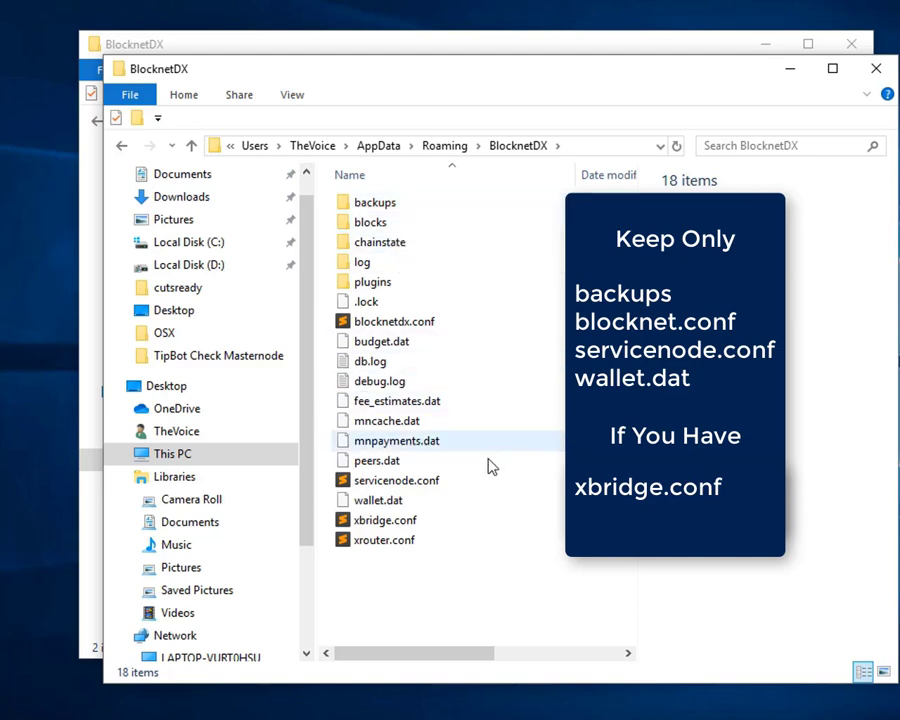
left_click(373, 508)
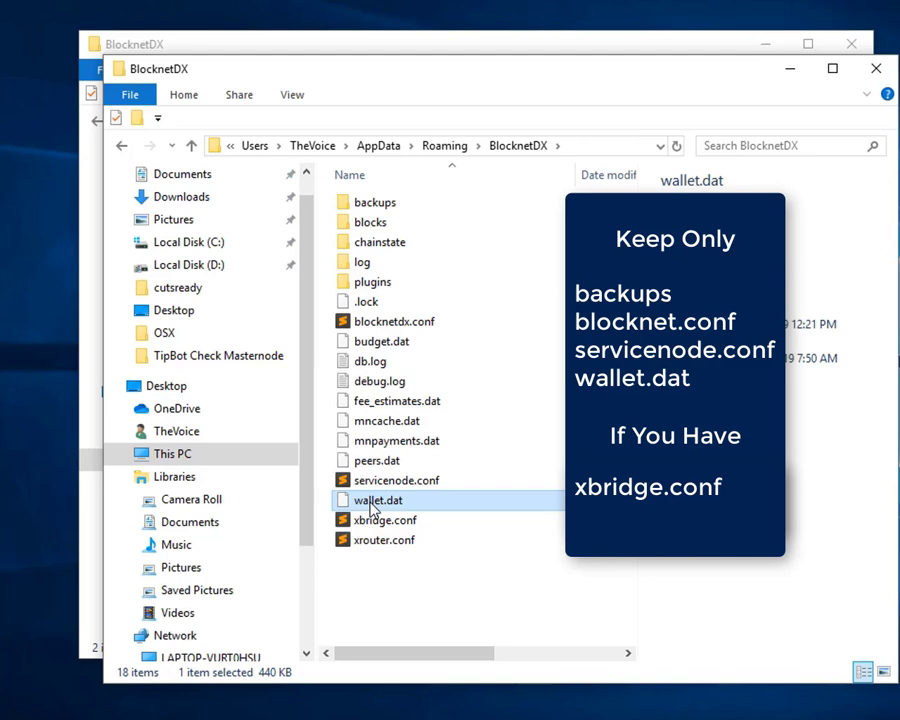
left_click(398, 205)
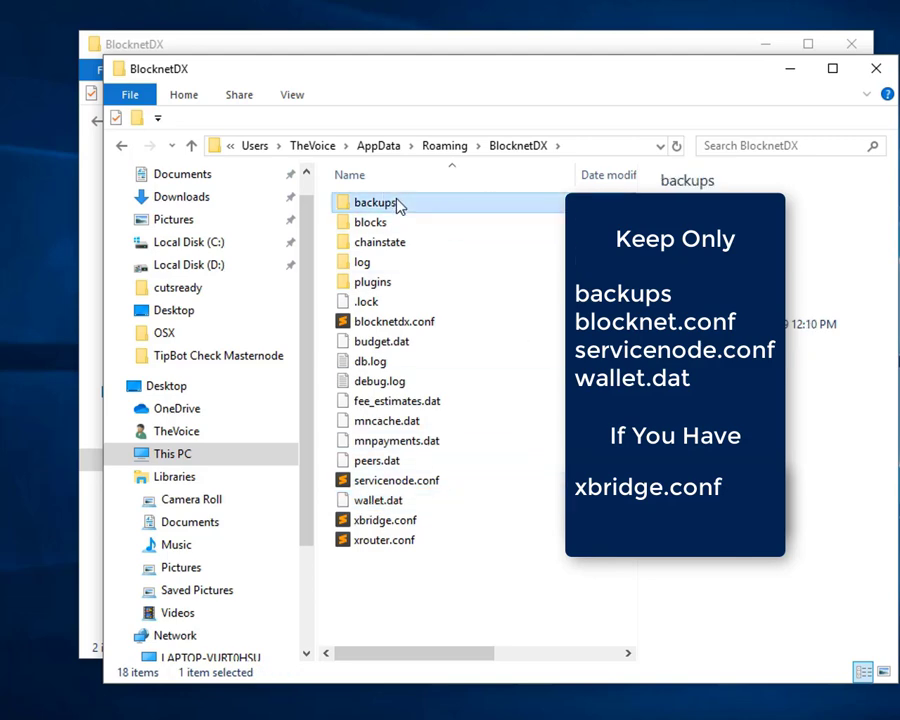
double_click(398, 205)
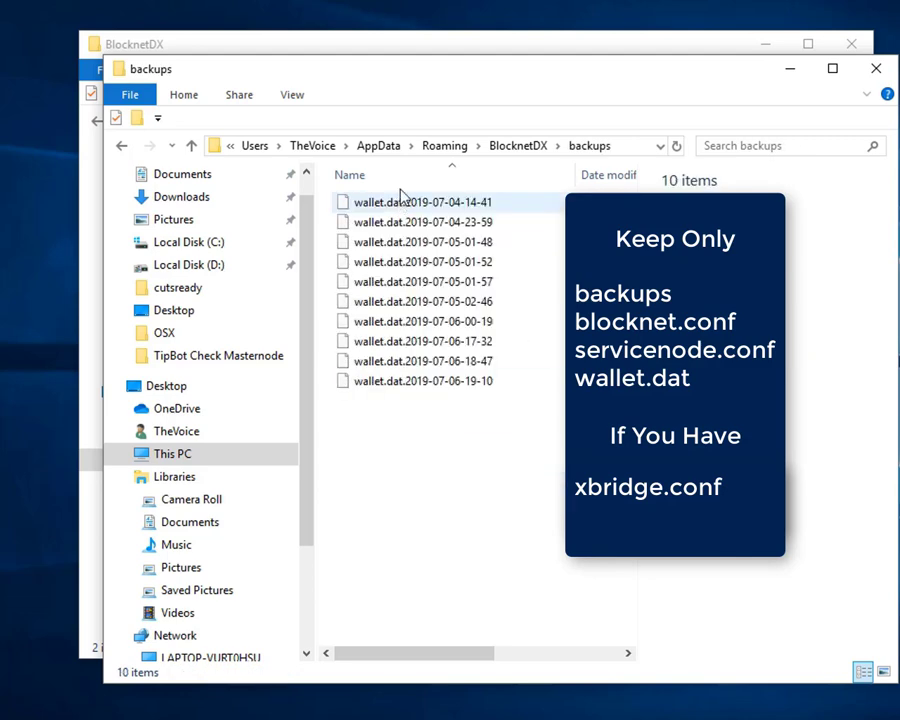
- Delete everything in the Roaming BlocknetDX folder except the backups folder, blocknetdx.conf, servicenode.conf, wallet.dat and xbridge.conf
left_click(122, 146)
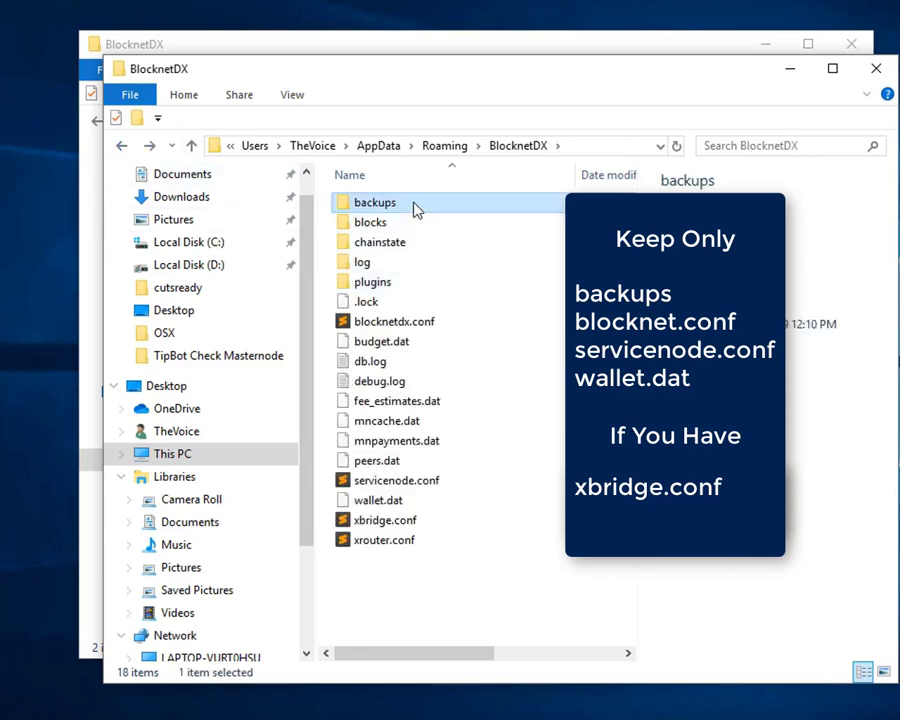
left_click(370, 222)
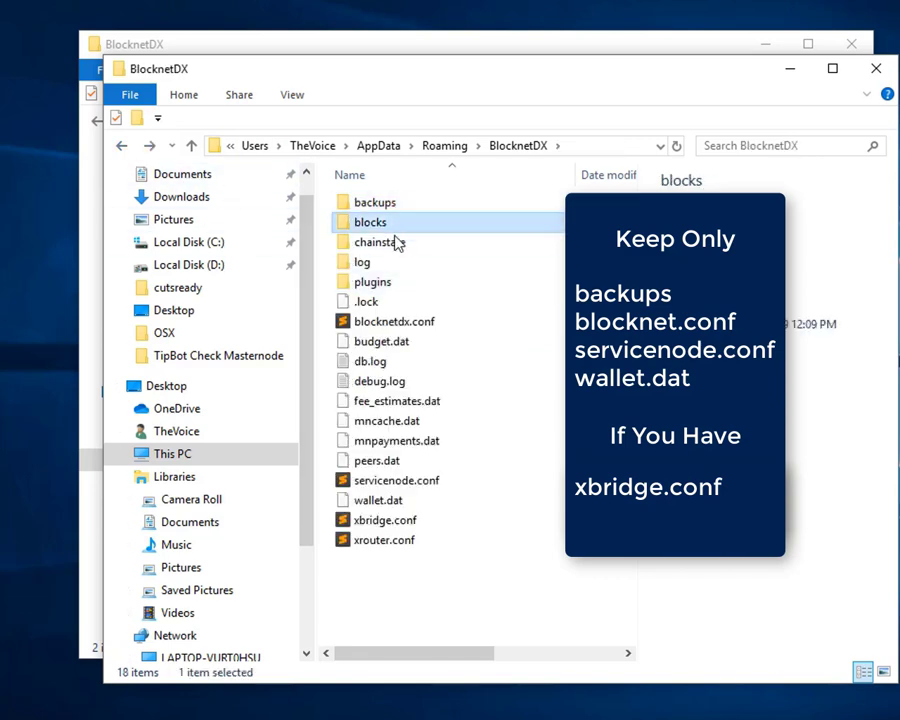
left_click(390, 307, "shift")
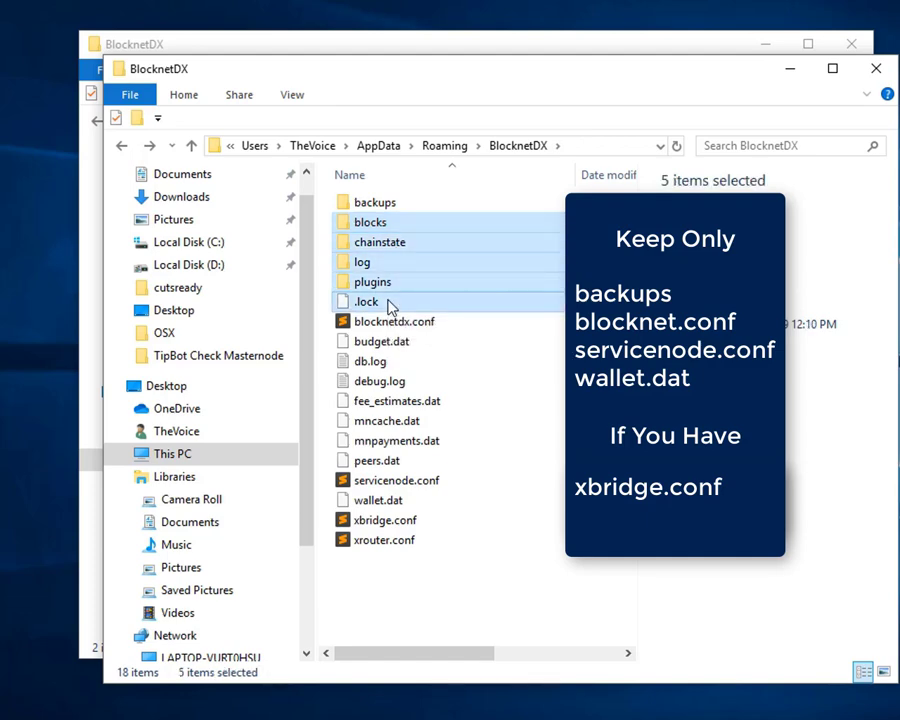
key("Delete")
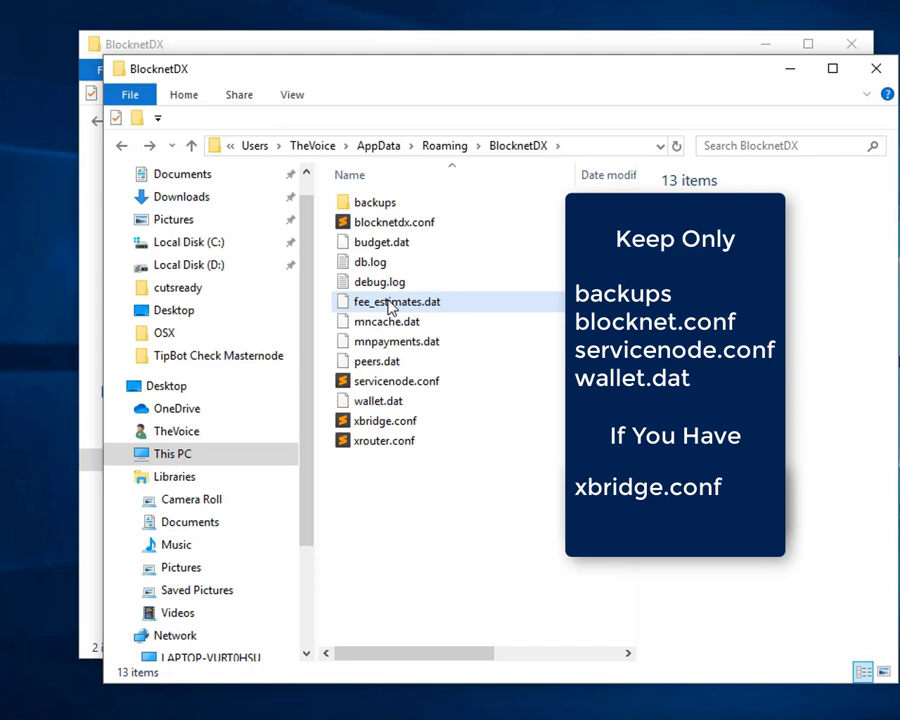
left_click(418, 249)
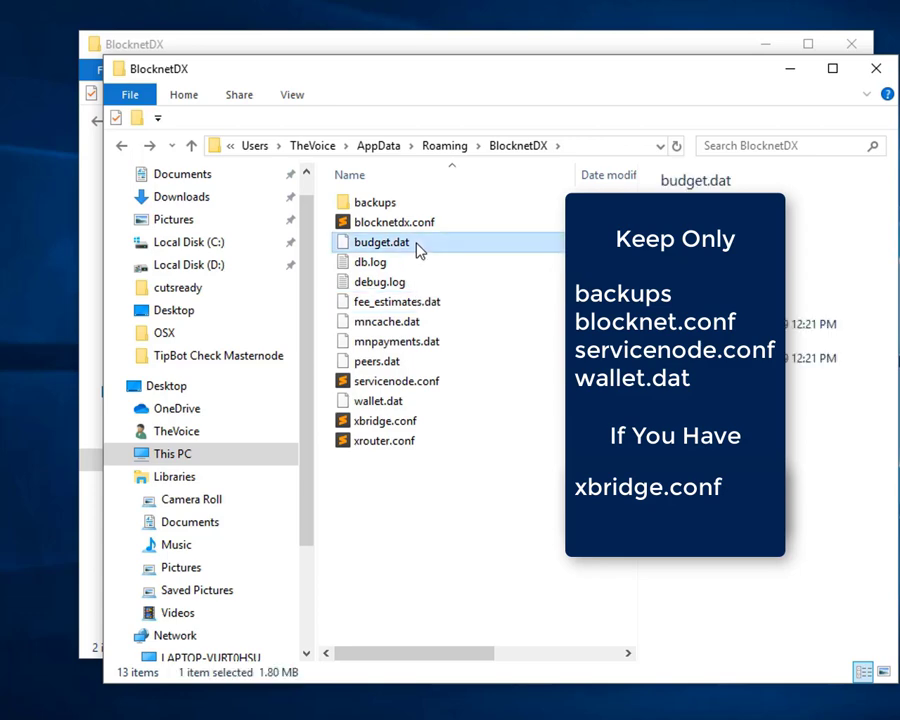
left_click(393, 363, "shift")
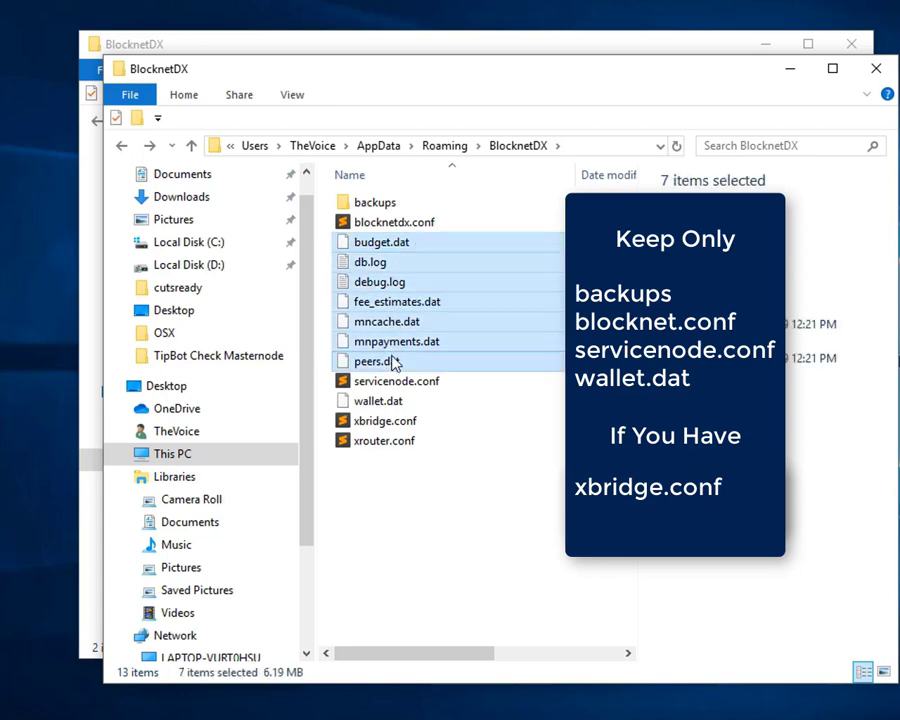
key("Delete")
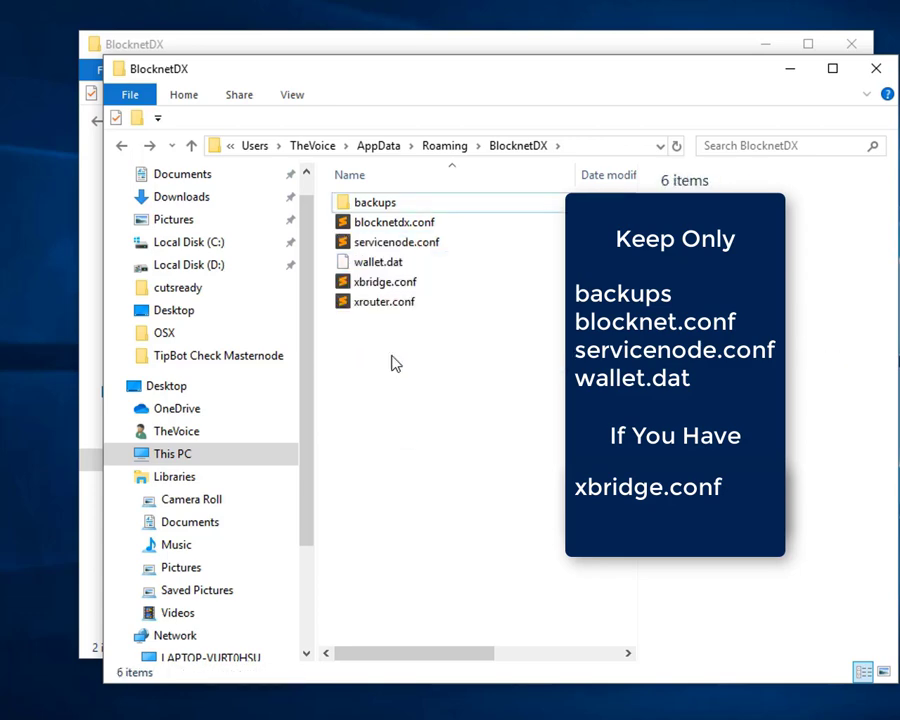
left_click(398, 312)
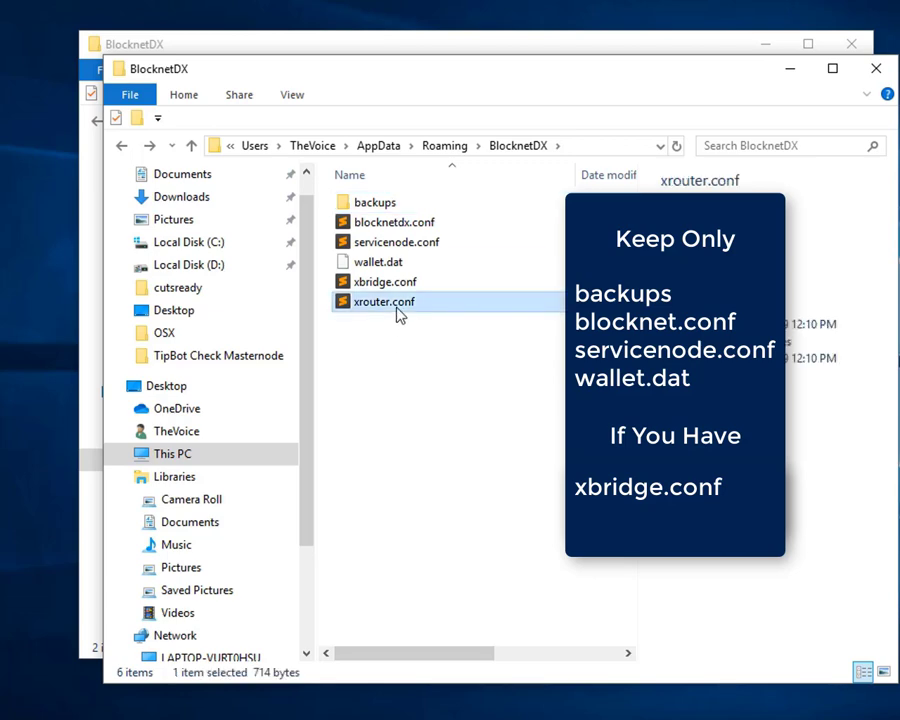
key("Delete")
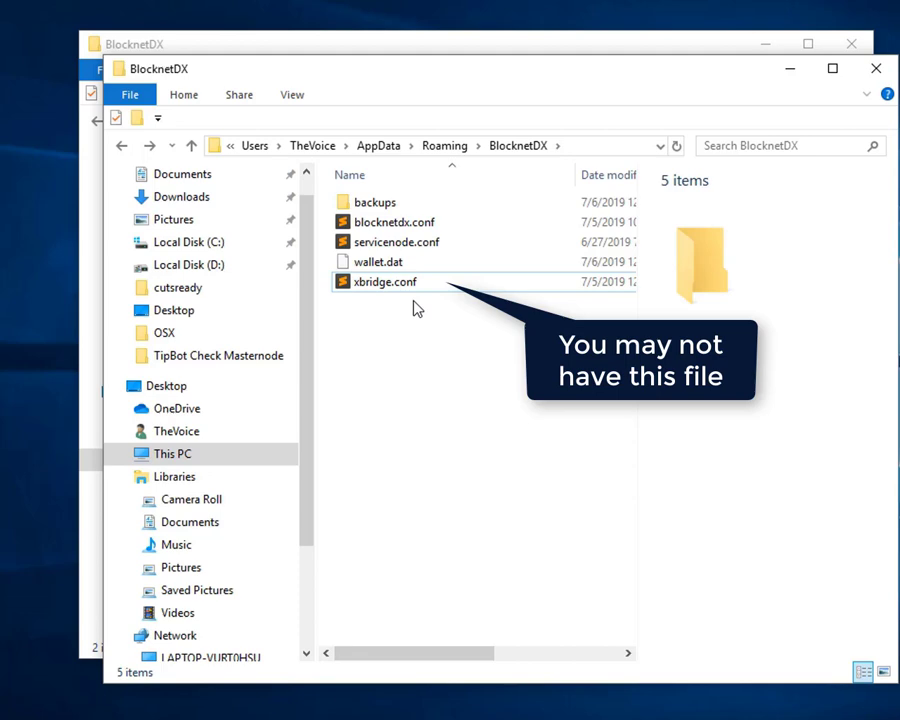
- Copy the blocks and chainstate folders from the extracted BlocknetDX folder on the desktop into the Roaming BlocknetDX folder
left_click(327, 46)
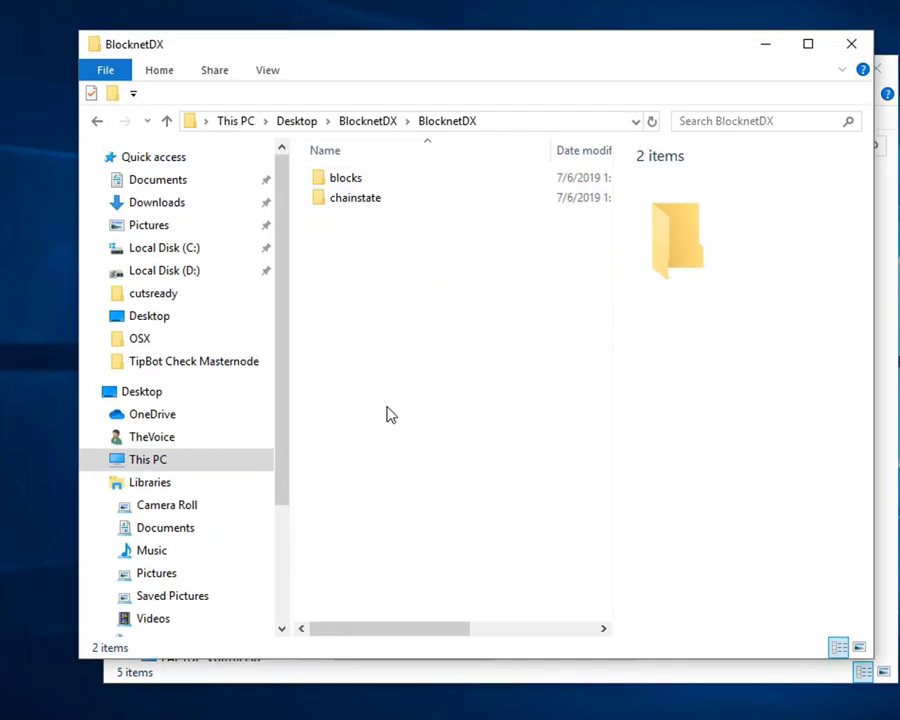
left_click_drag(407, 372, 316, 178)
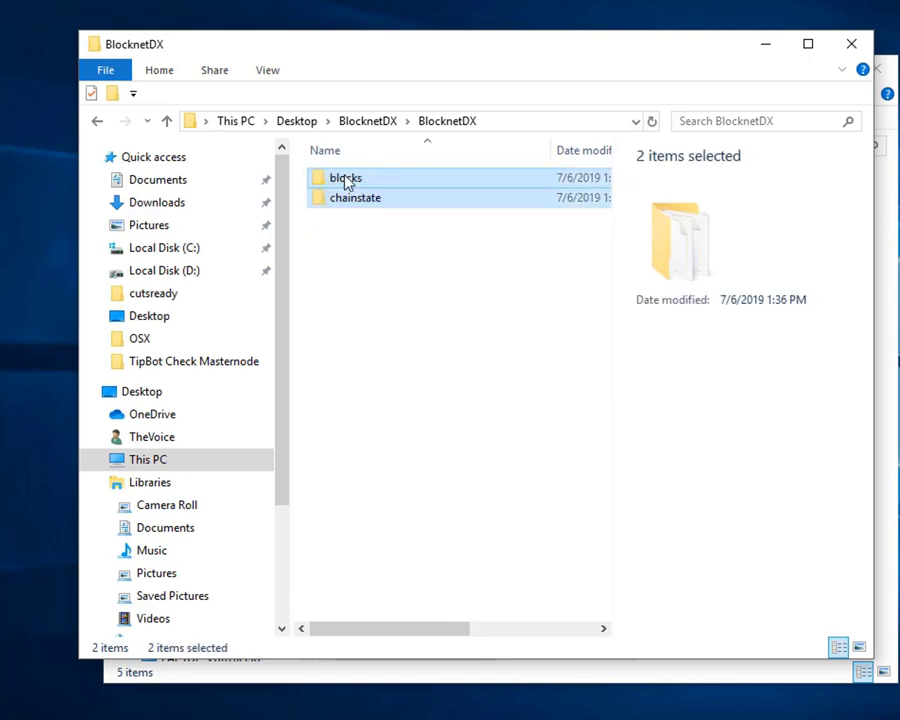
right_click(347, 181)
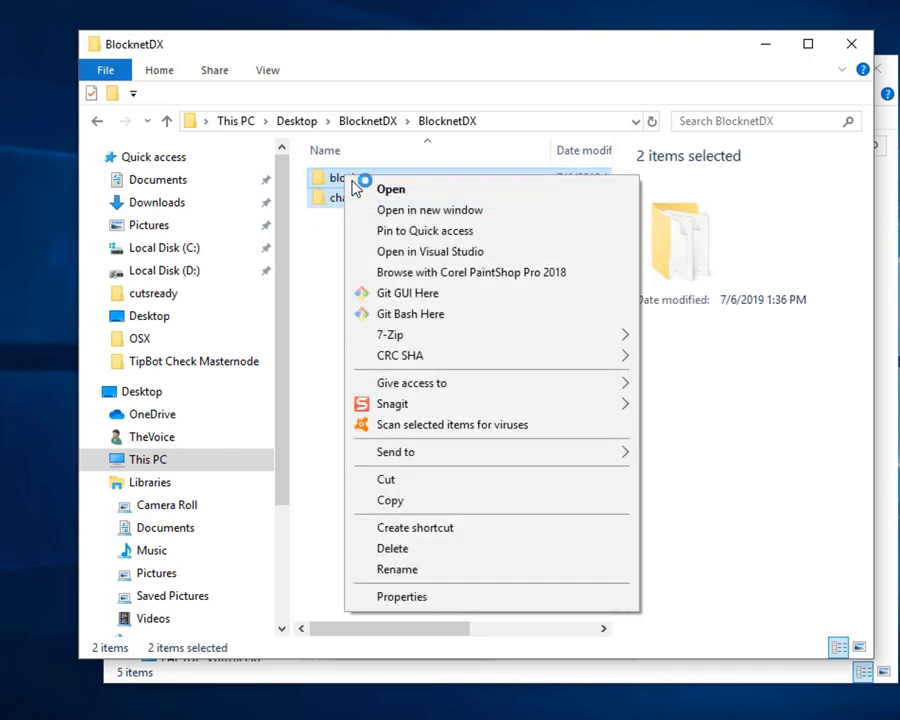
left_click(418, 503)
left_click(377, 682)
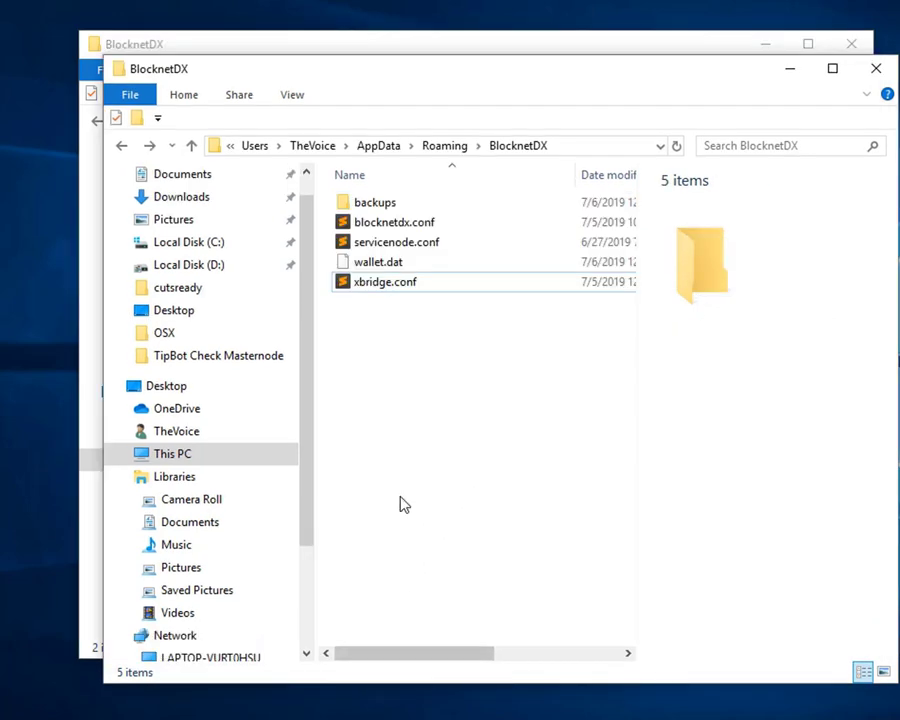
right_click(395, 392)
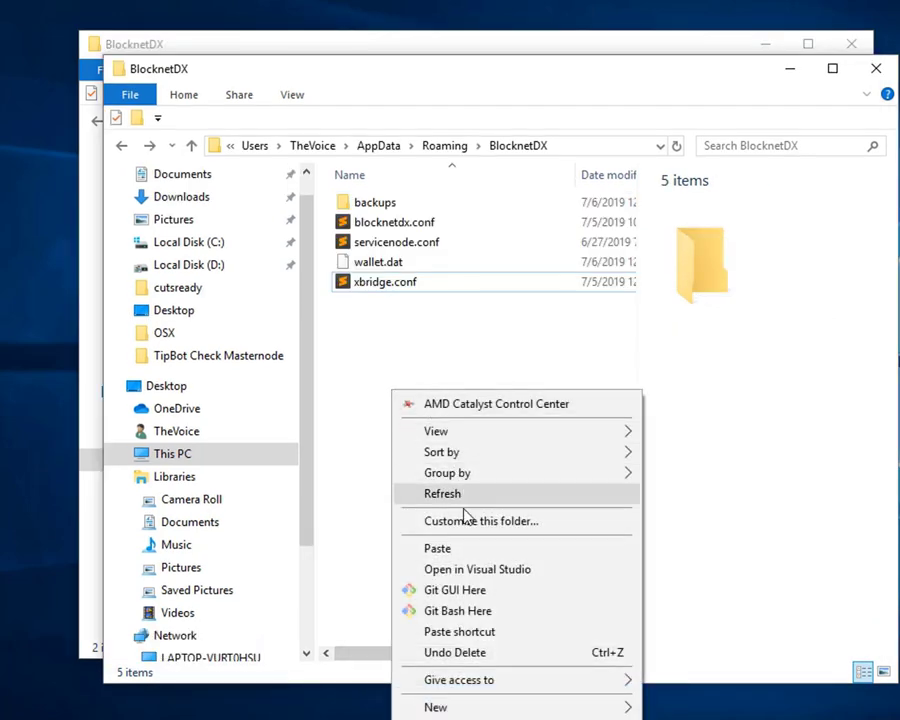
left_click(467, 549)
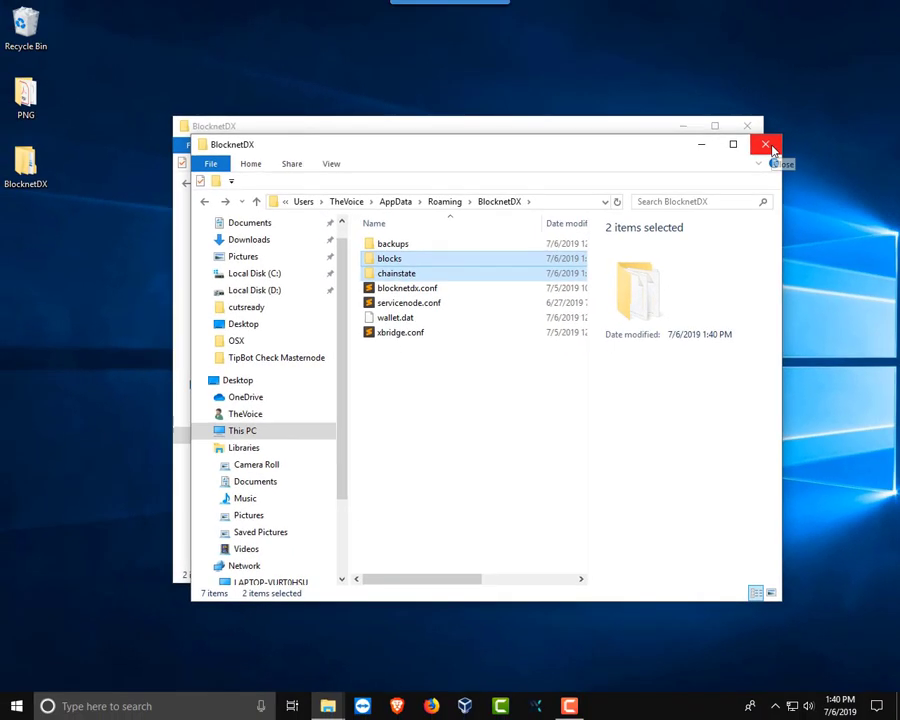
- Close both BlocknetDX folder windows and launch the Blocknet (64-bit) wallet through a Windows search for Block
left_click(768, 147)
left_click(748, 127)
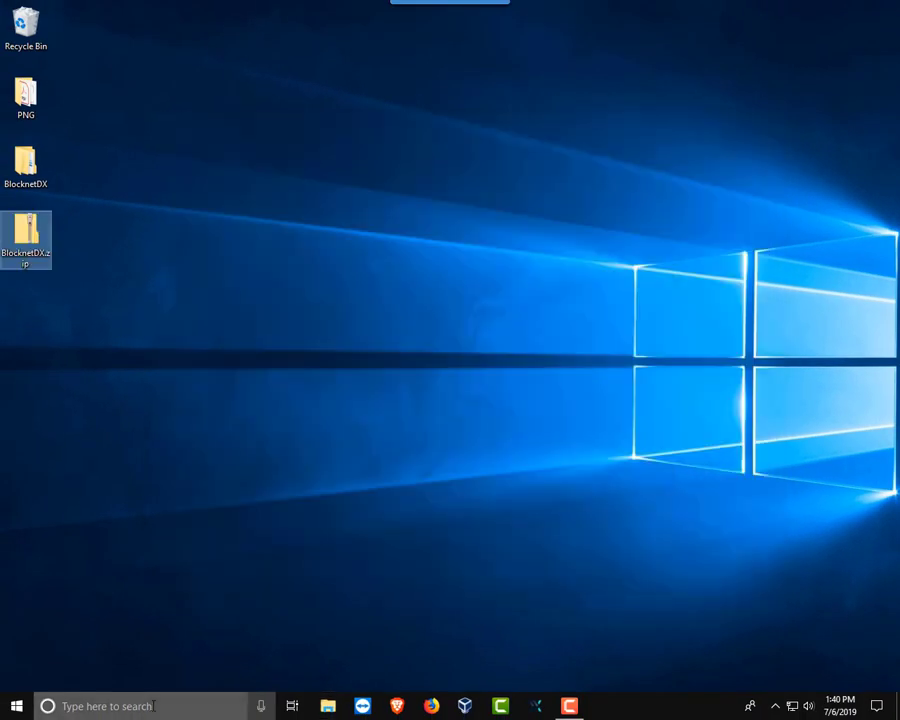
left_click(153, 706)
type("Block")
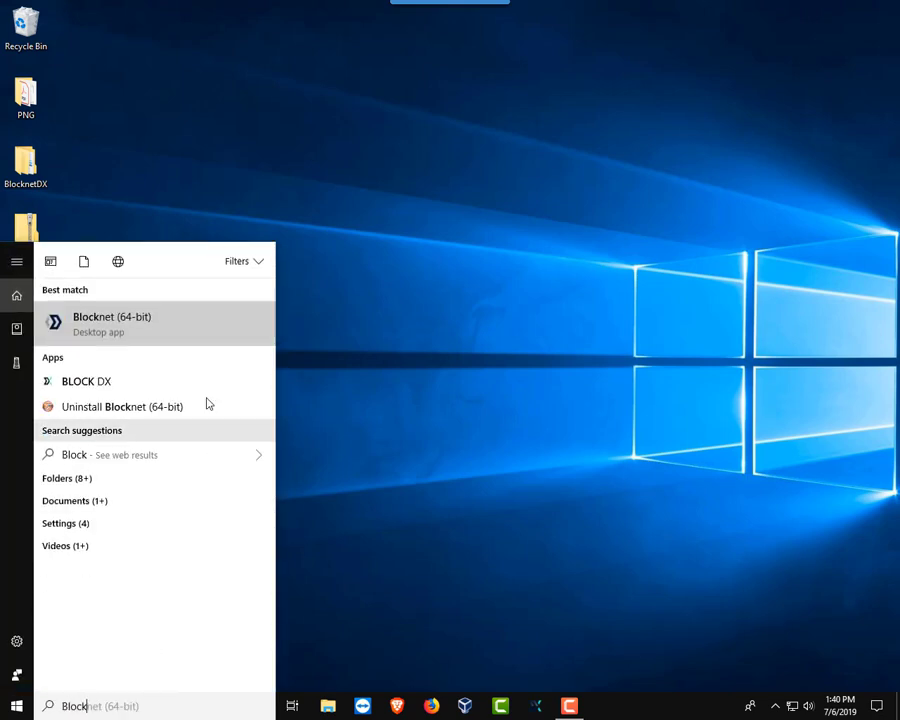
left_click(157, 331)
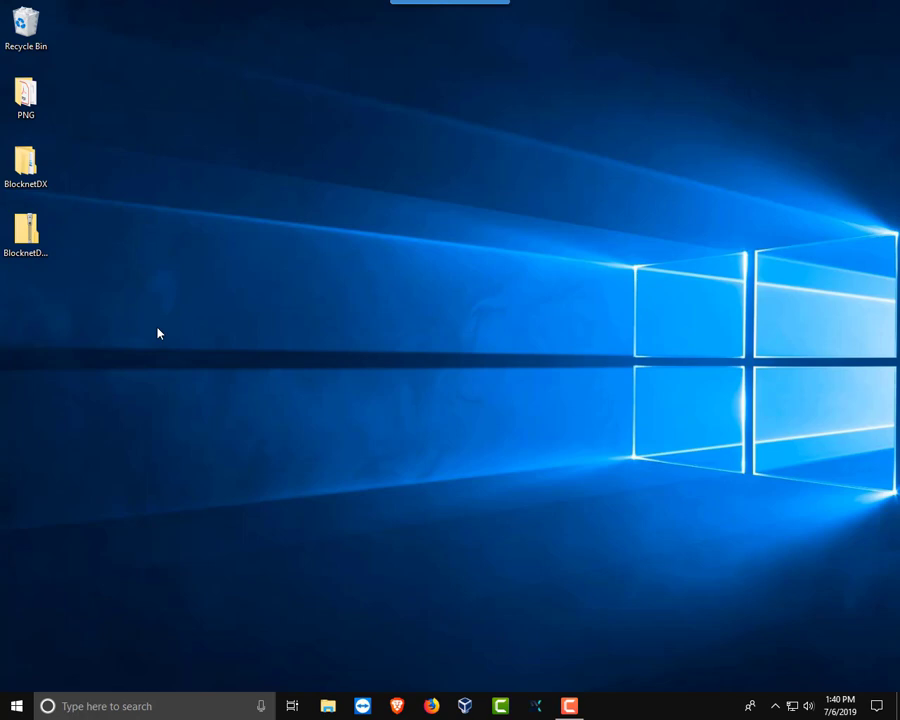